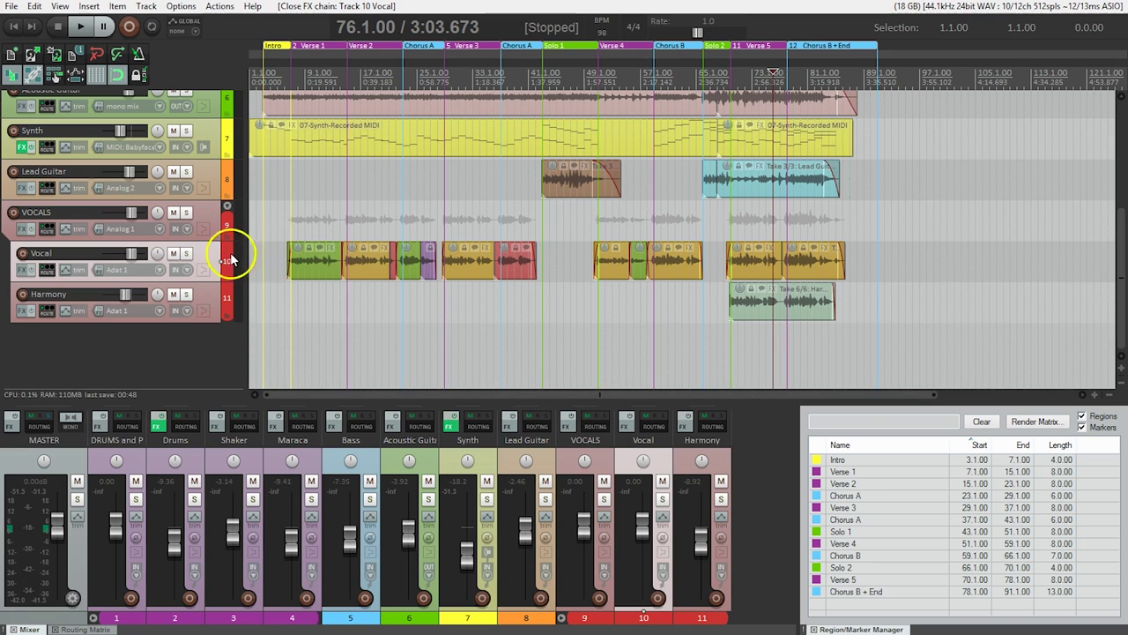
Step: Open the Vocal track's FX browser and filter the plugin list by 'tune' to find ReaTune (Cockos)
left_click(25, 271)
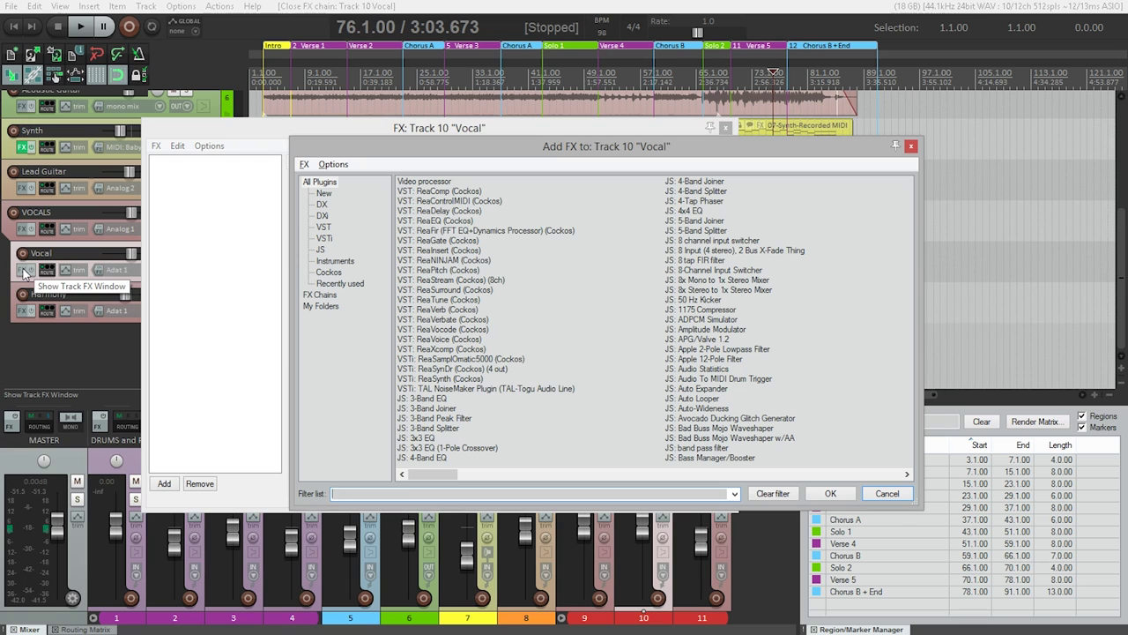
left_click(319, 183)
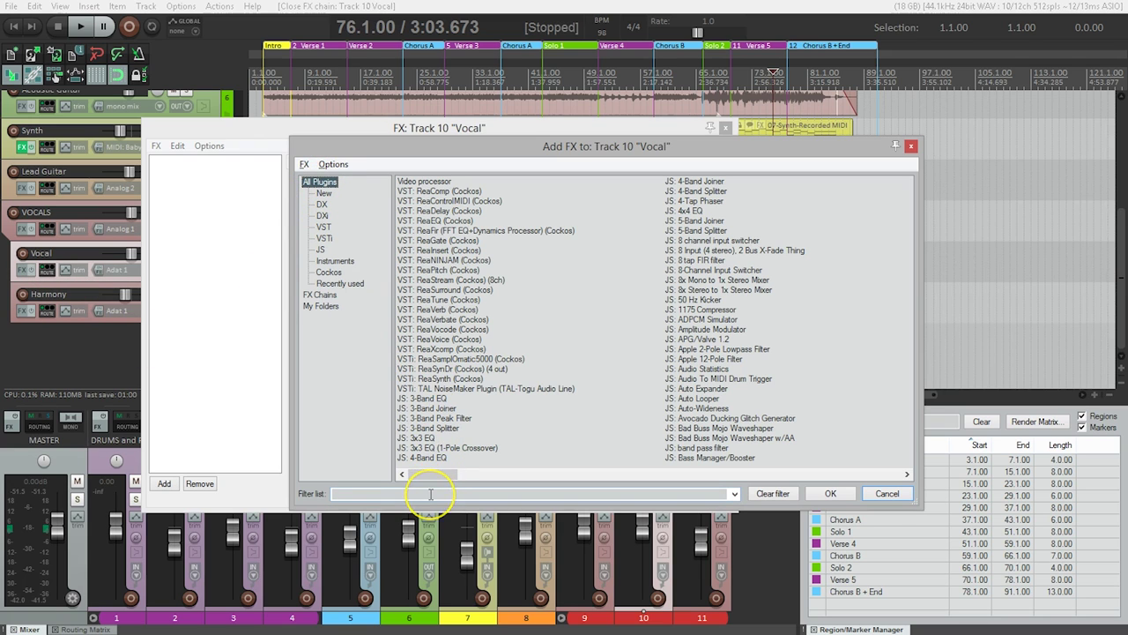
left_click(431, 495)
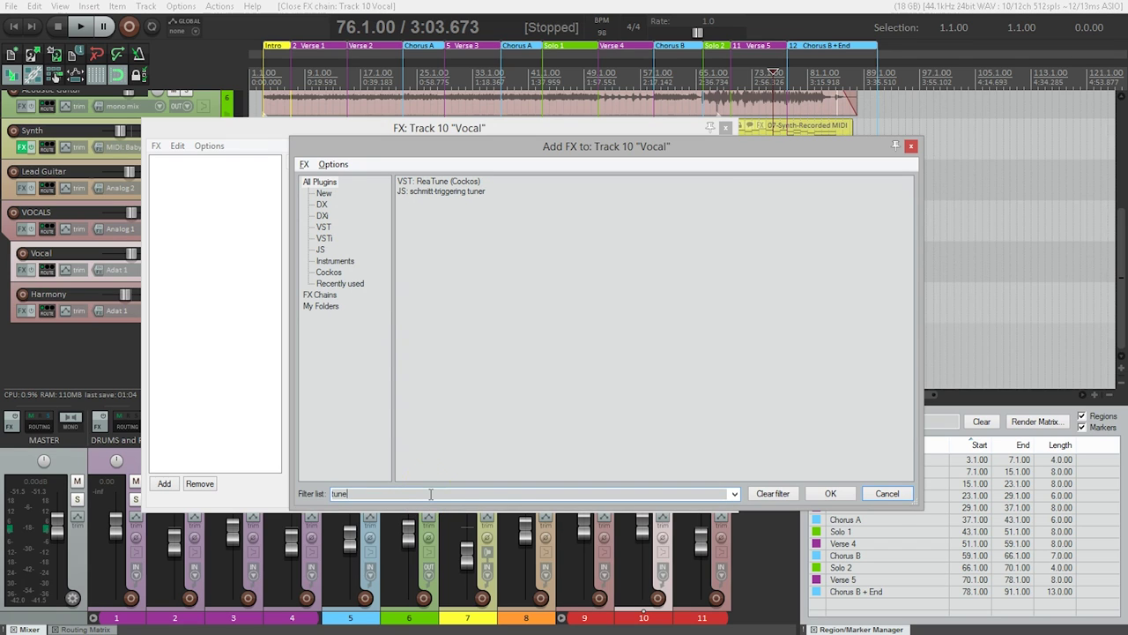
left_click(429, 183)
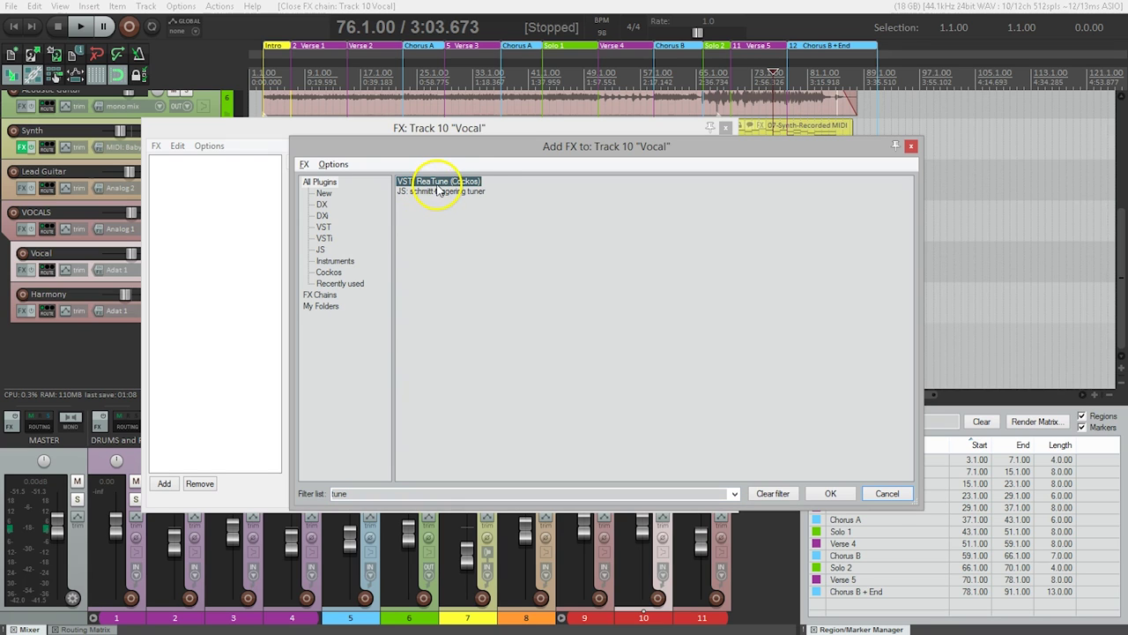
Step: Add ReaTune to the Vocal track, show its Manual Correction page, and move the window down
double_click(464, 179)
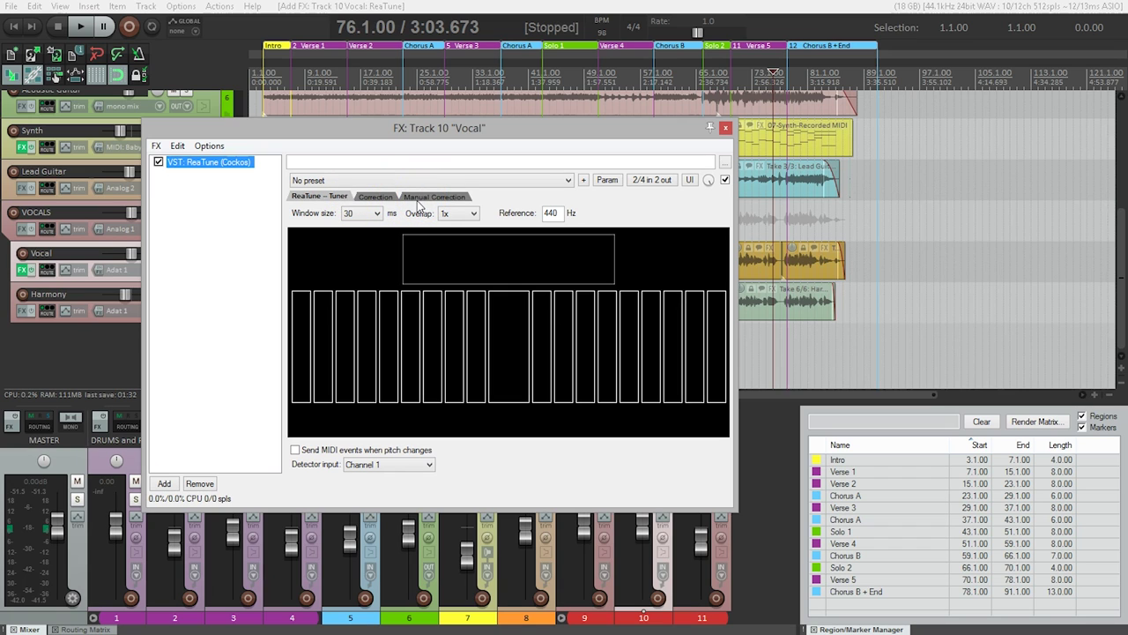
left_click(423, 199)
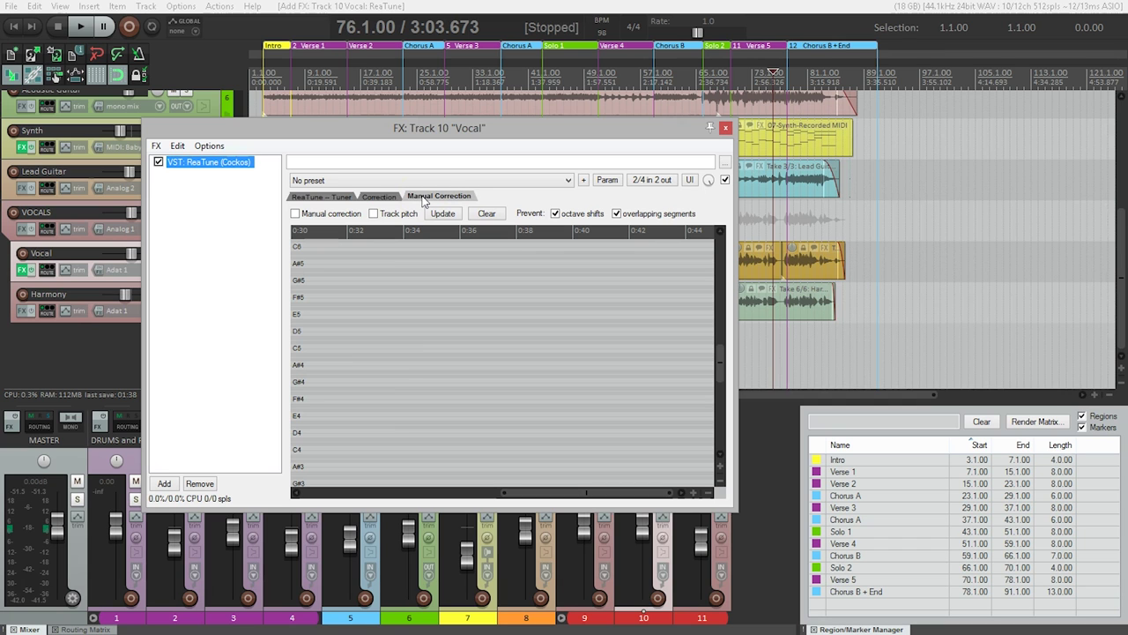
left_click_drag(450, 130, 465, 344)
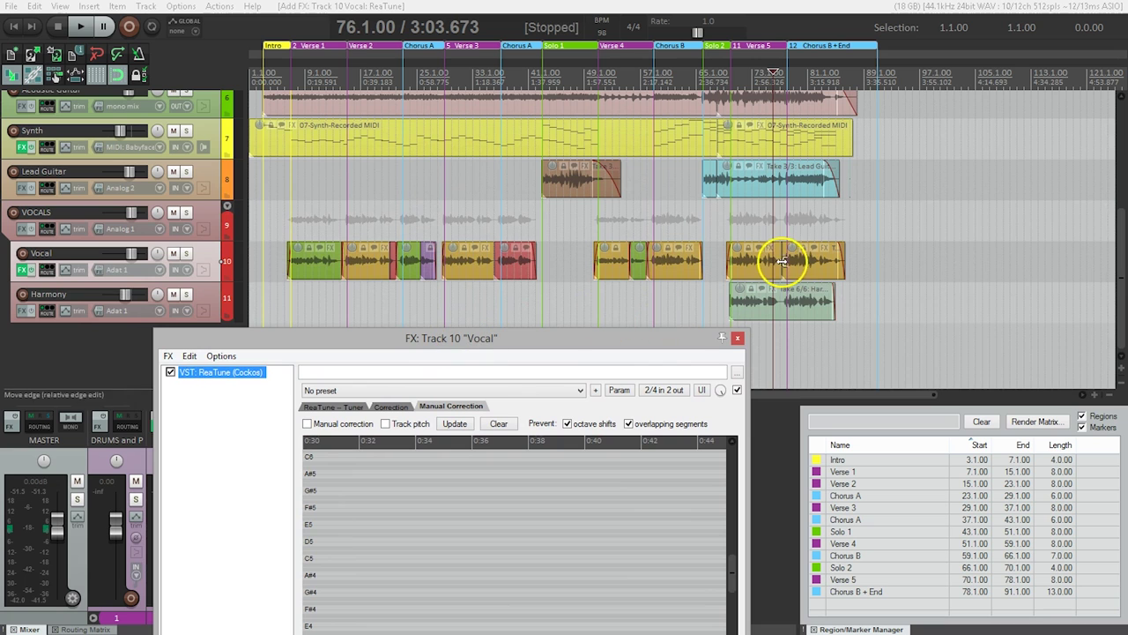
Step: Zoom in near bar 83, set the play position to 82.4.00, and audition the vocal passage
left_click(819, 77)
scroll(828, 162, "up", 5)
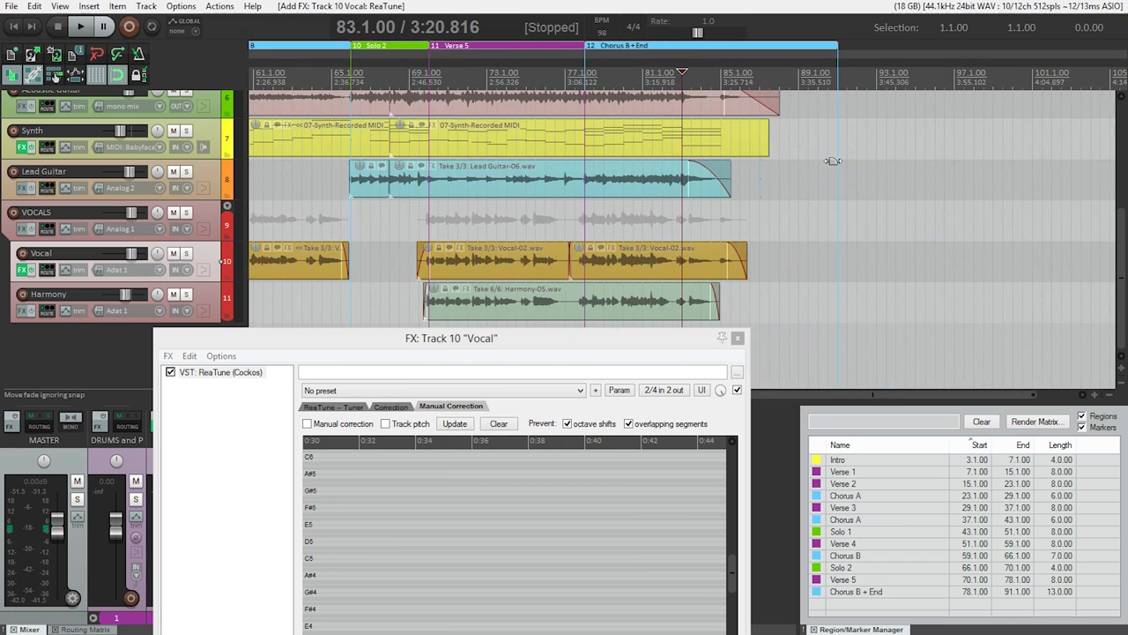
scroll(833, 160, "up", 6)
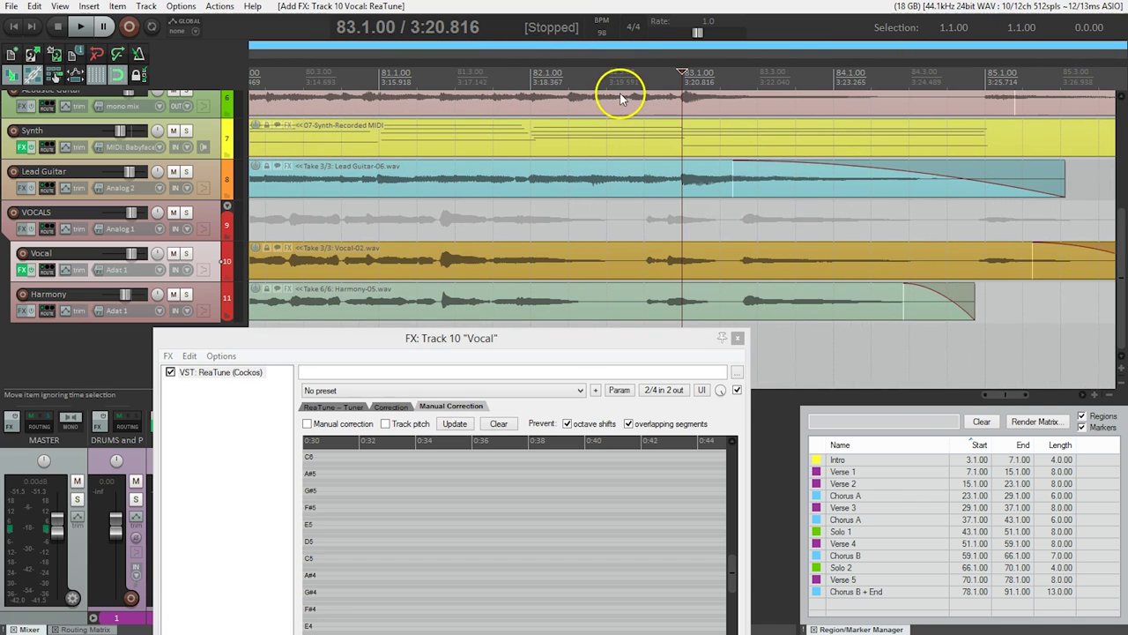
left_click(643, 103)
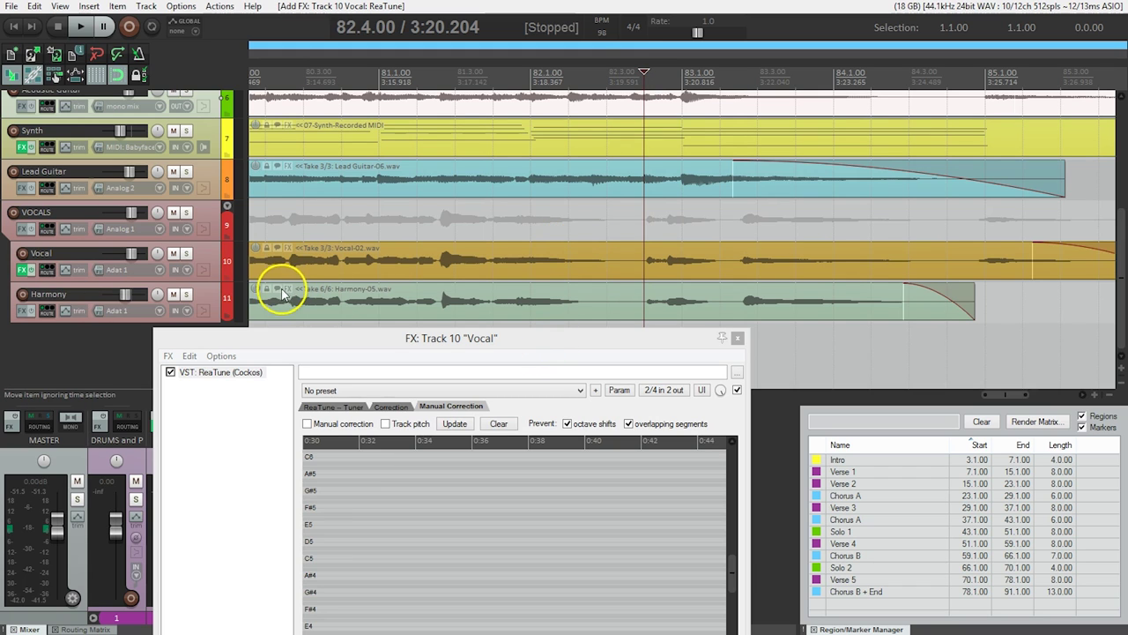
key("space")
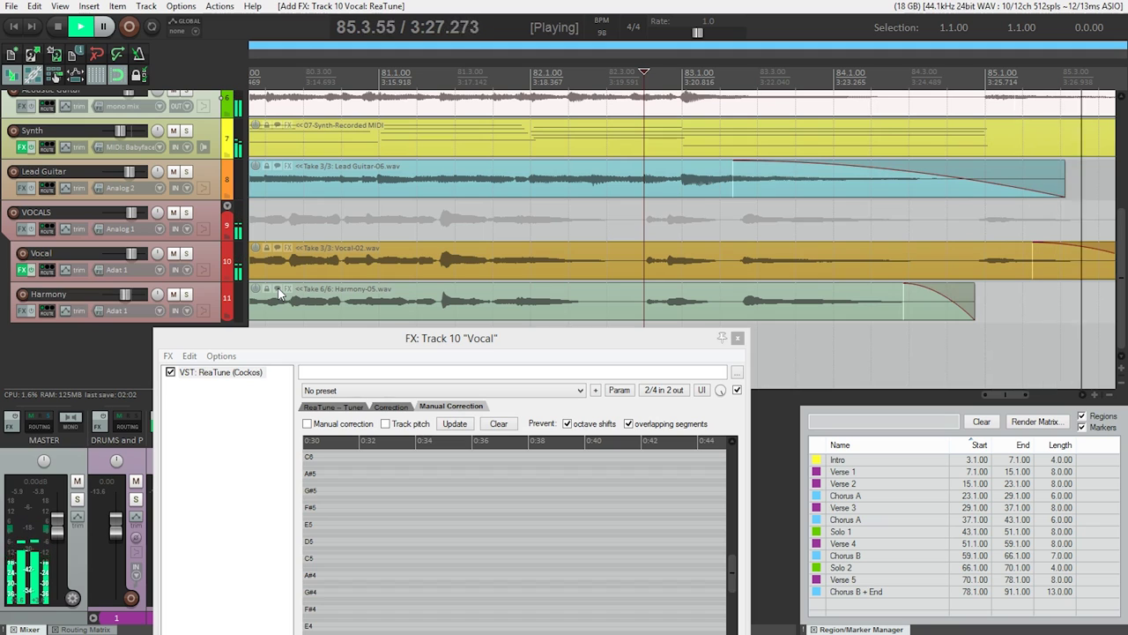
key("space")
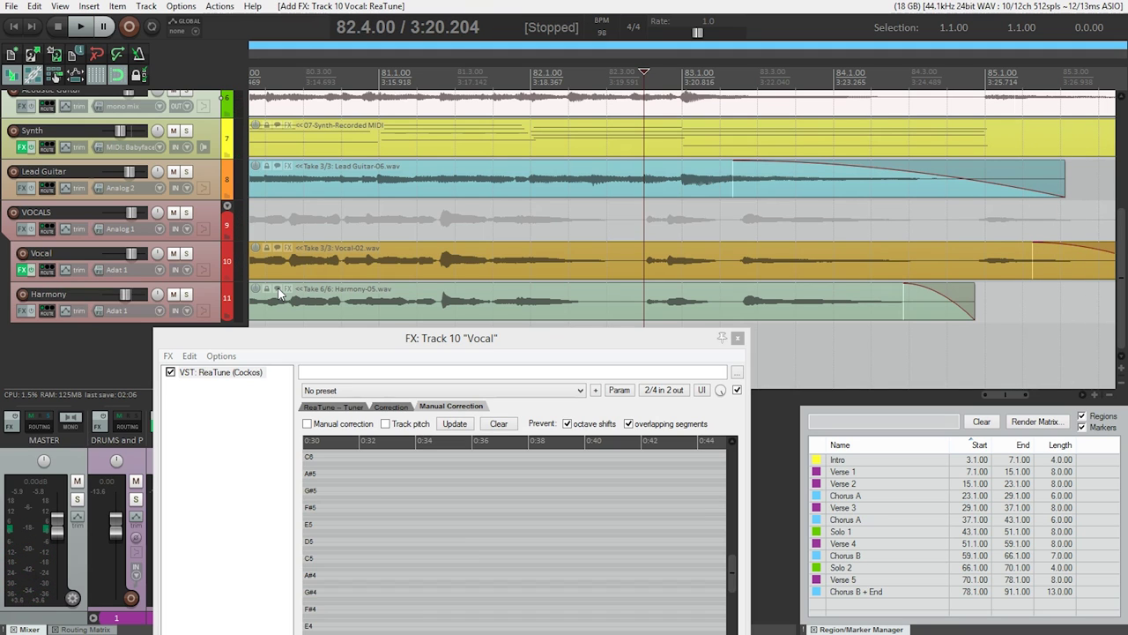
left_click_drag(247, 340, 295, 314)
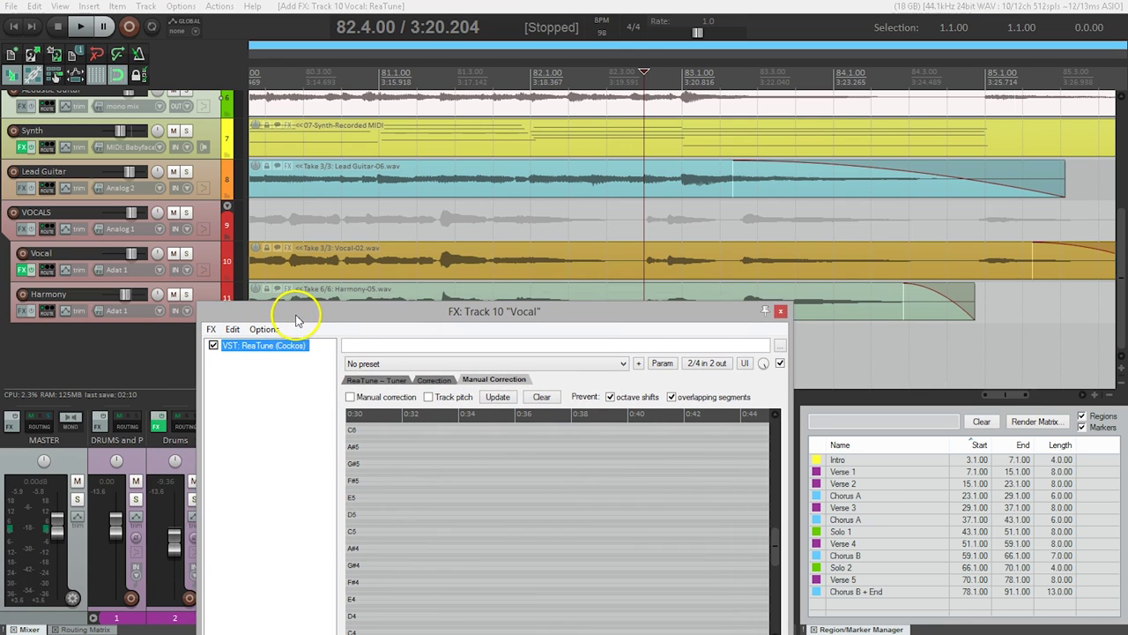
Step: Enable Manual correction and Track pitch, then play the closing phrase to capture its C3–G#3 pitch curve
left_click(364, 401)
left_click_drag(403, 315, 374, 112)
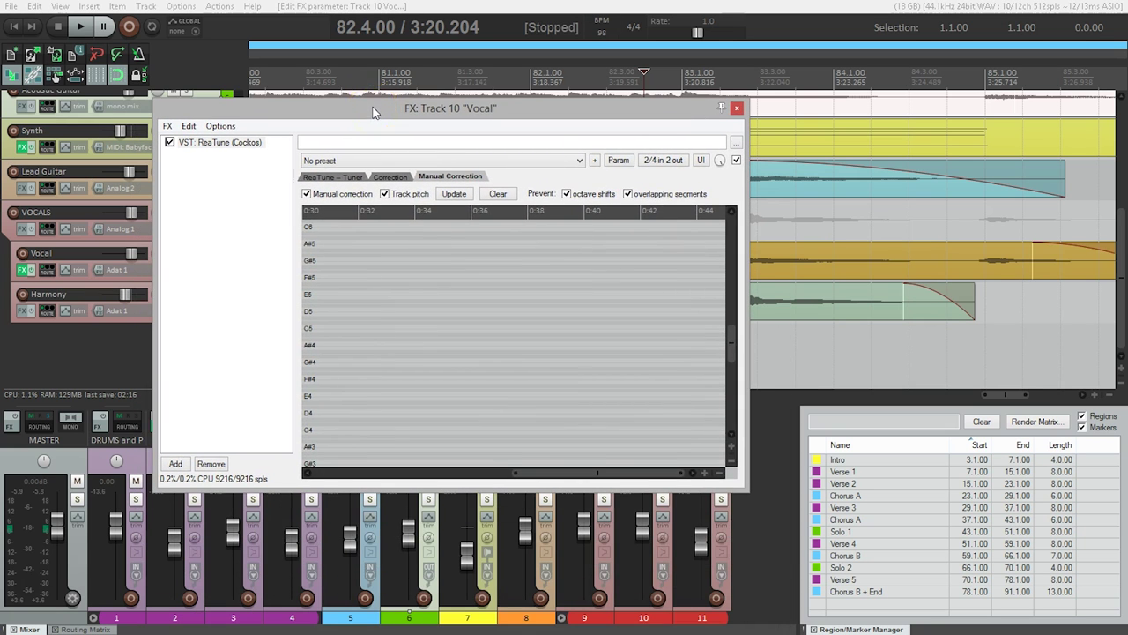
left_click_drag(731, 332, 732, 345)
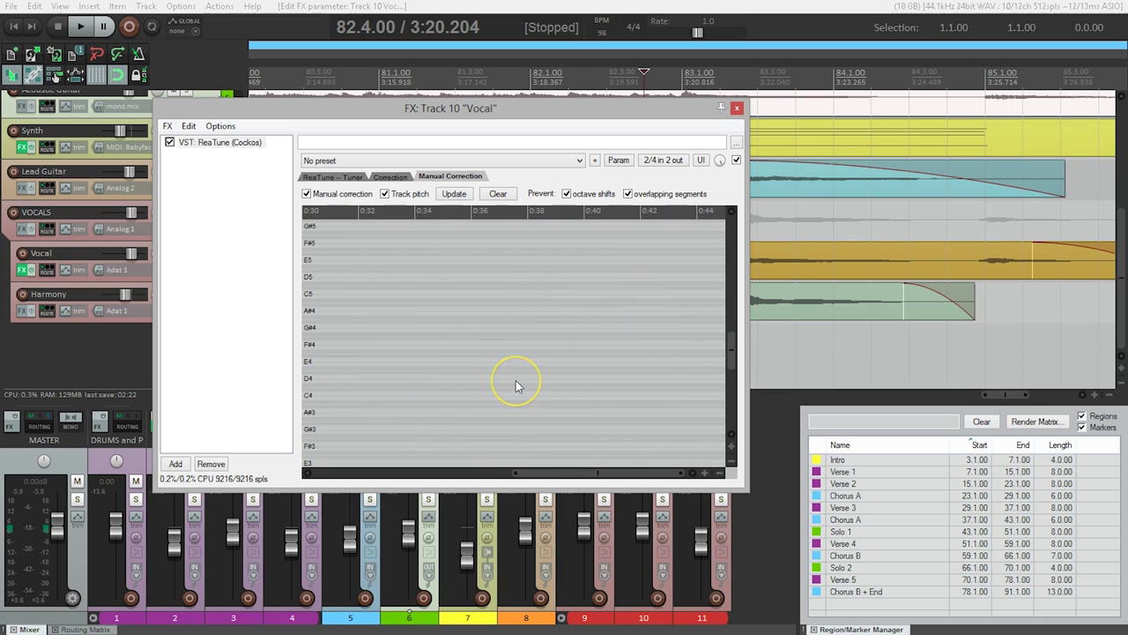
key("space")
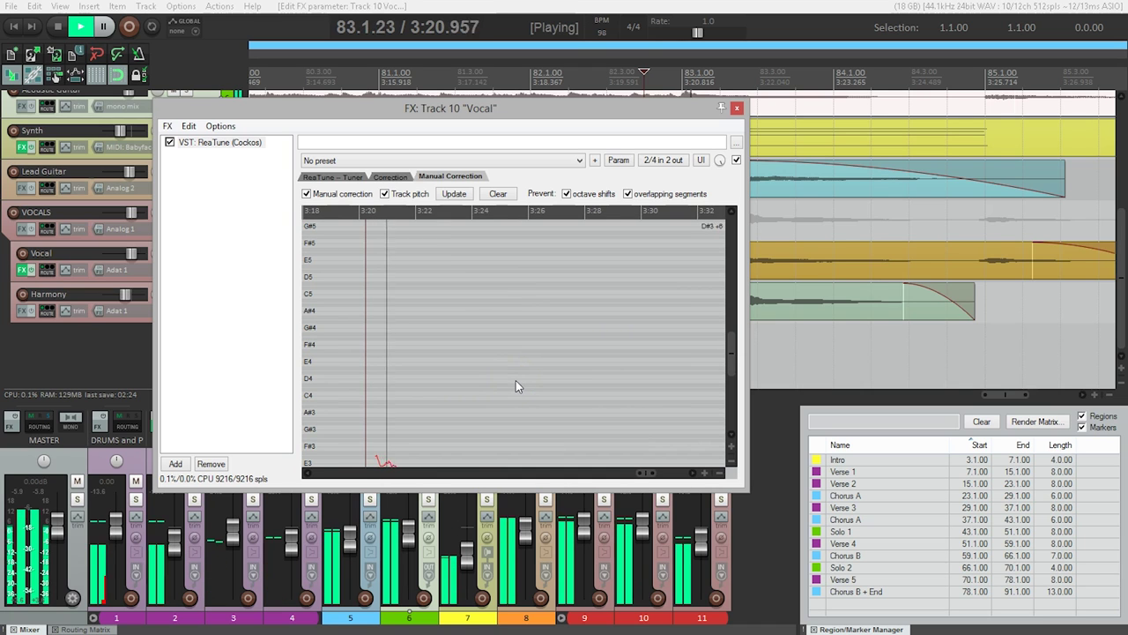
left_click(617, 401)
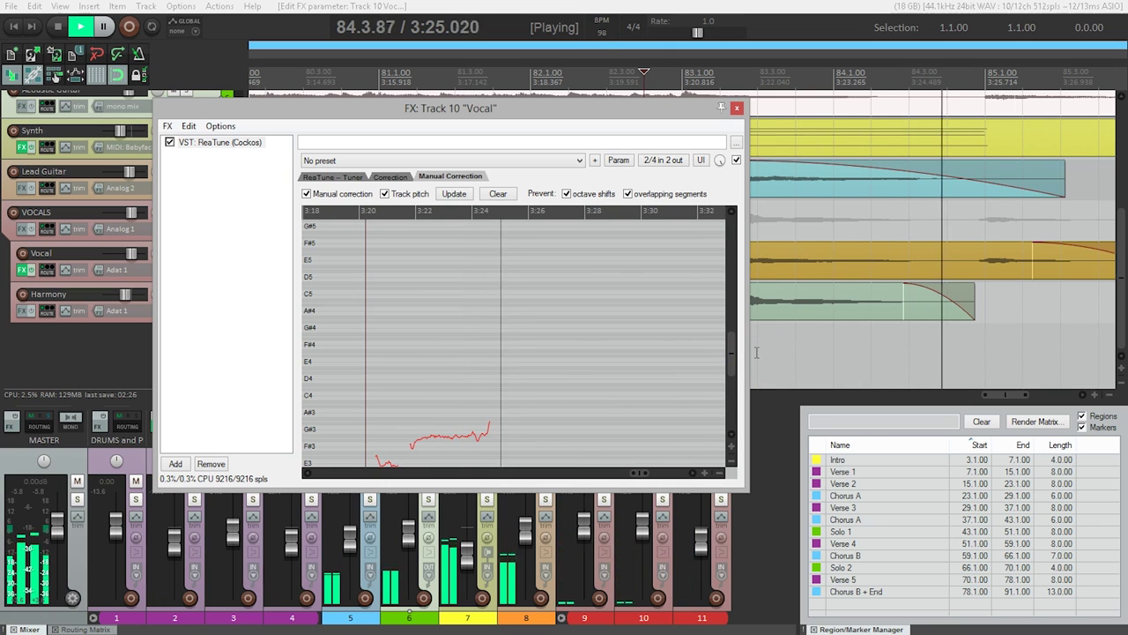
left_click_drag(732, 353, 739, 377)
key("space")
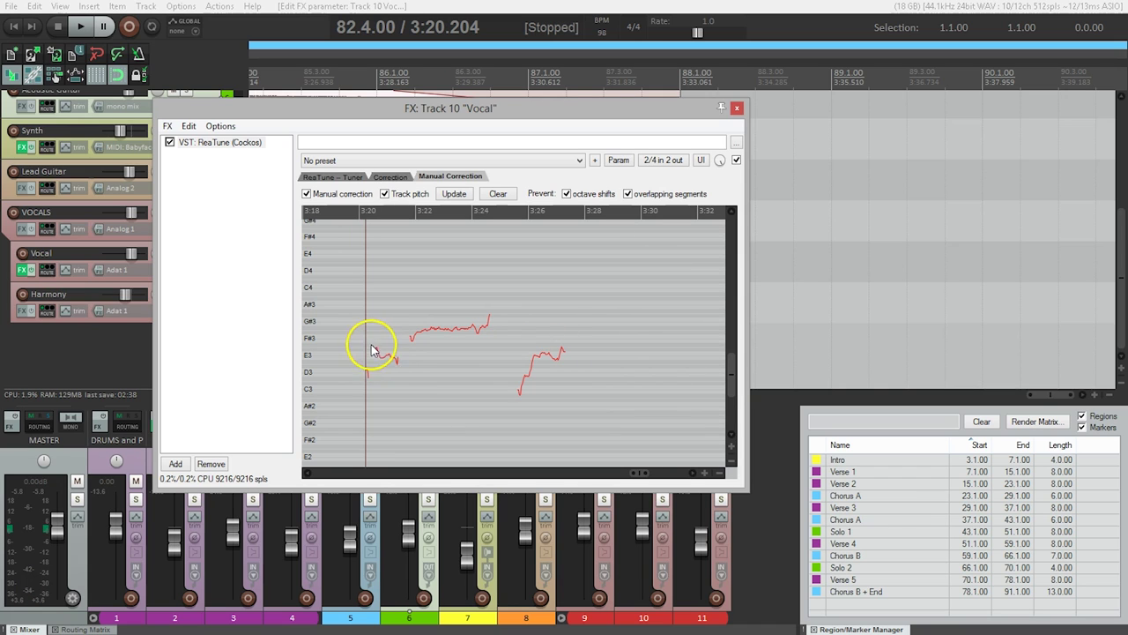
mouse_move(381, 353)
left_mouse_down()
mouse_move(404, 368)
mouse_move(391, 358)
mouse_move(408, 364)
mouse_move(414, 340)
mouse_move(459, 339)
mouse_move(411, 331)
mouse_move(485, 331)
mouse_move(423, 336)
left_mouse_up()
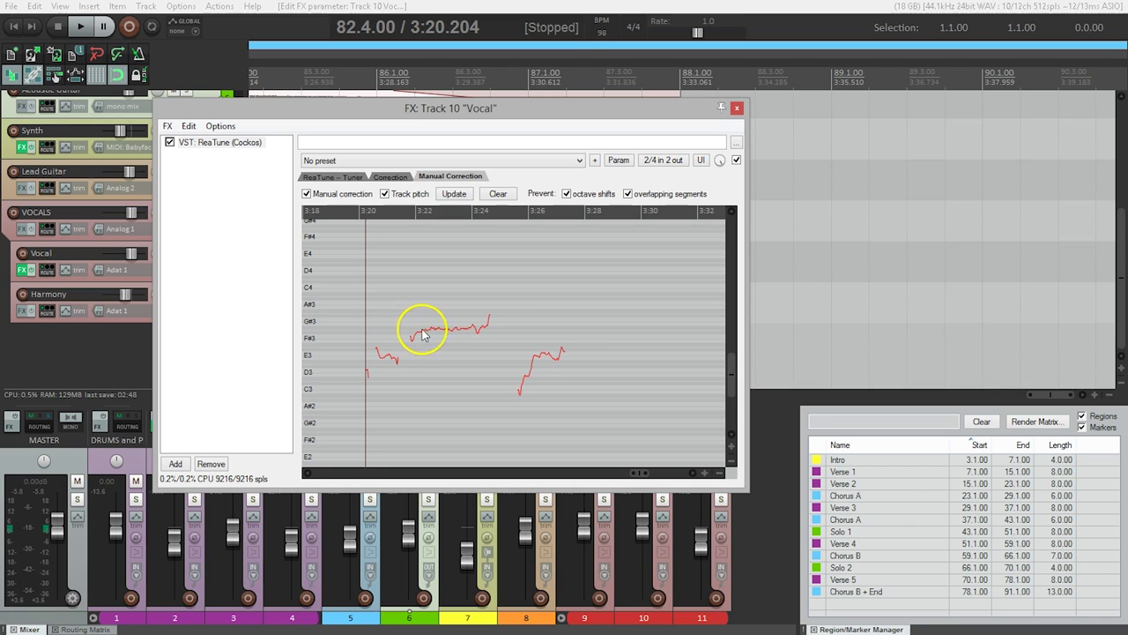
Step: Zoom ReaTune's note rows to C3–B3 and replay the phrase from 3:19.800
left_click(731, 450)
left_click_drag(731, 451, 703, 474)
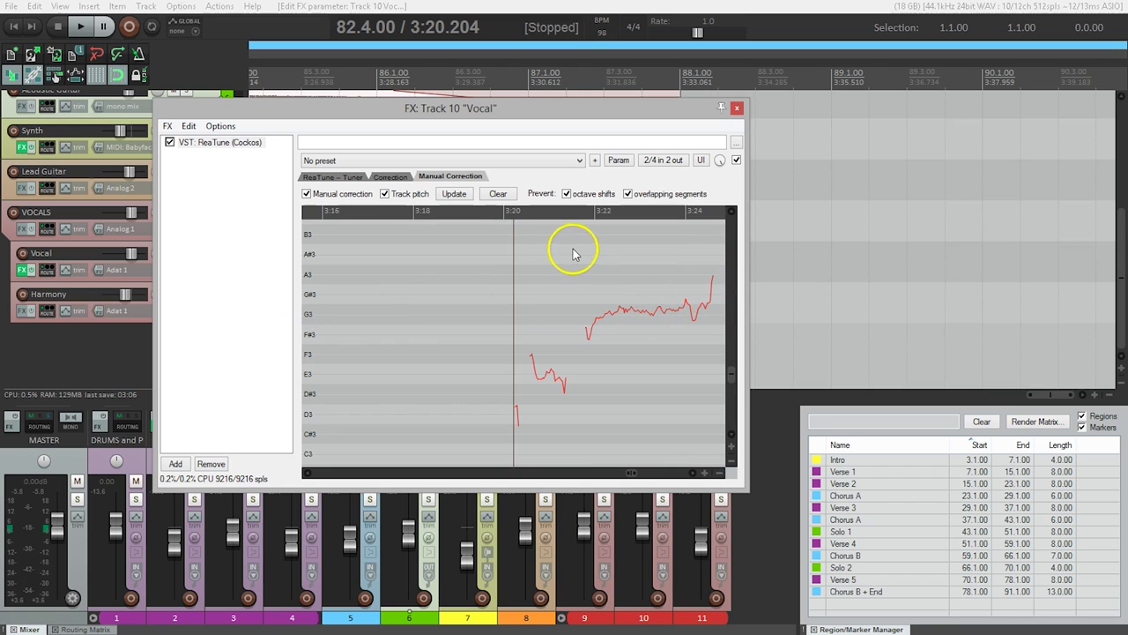
left_click(491, 216)
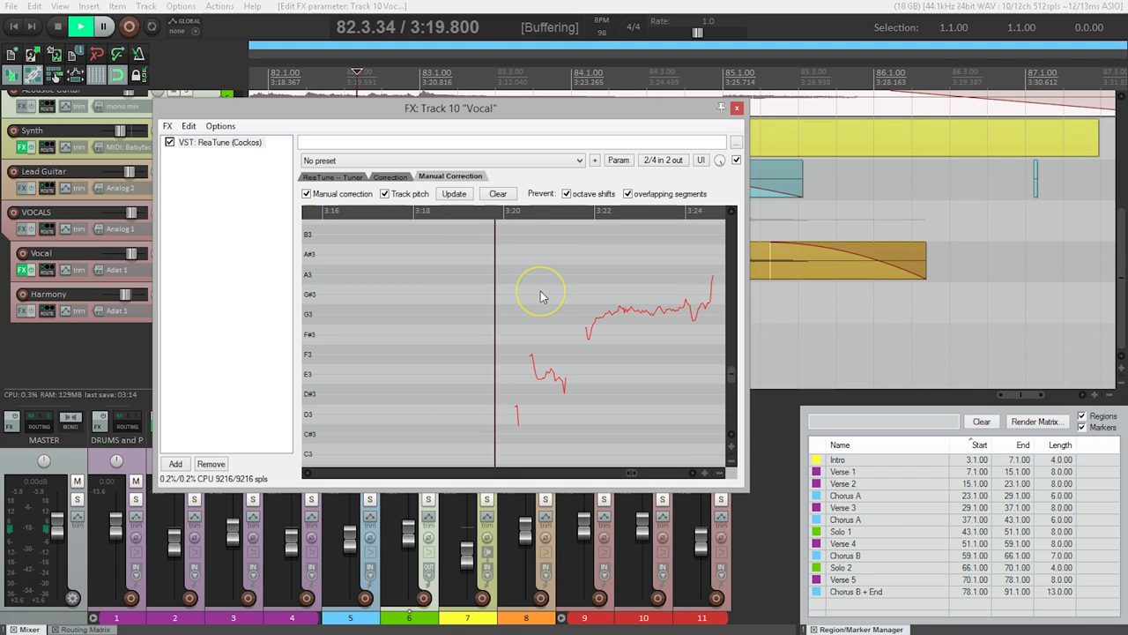
key("space")
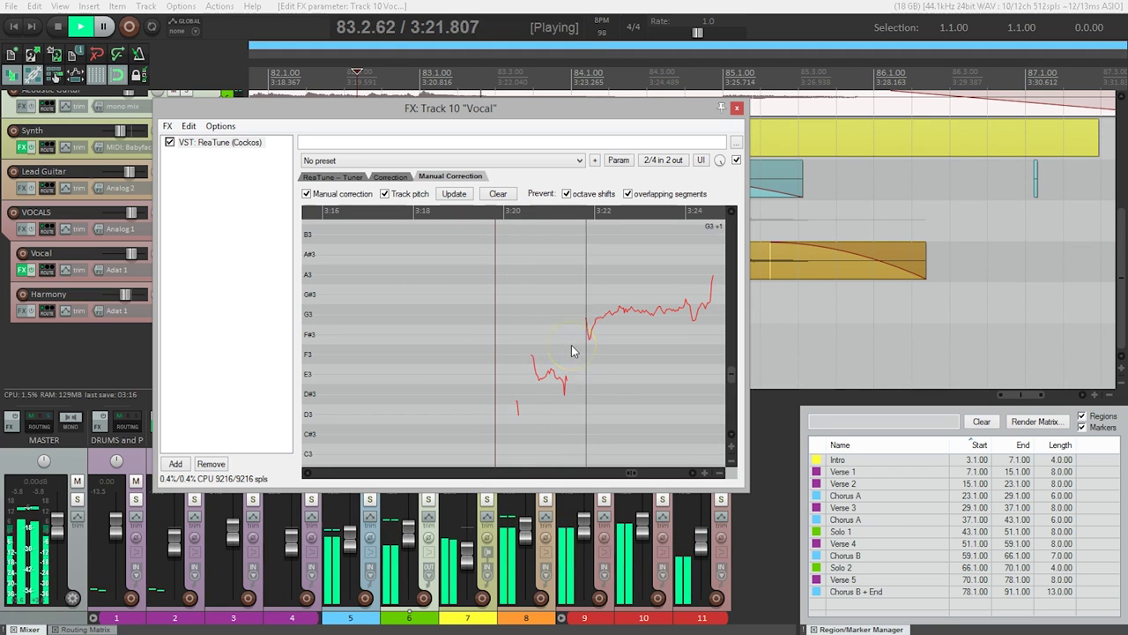
left_click_drag(653, 337, 703, 323)
key("space")
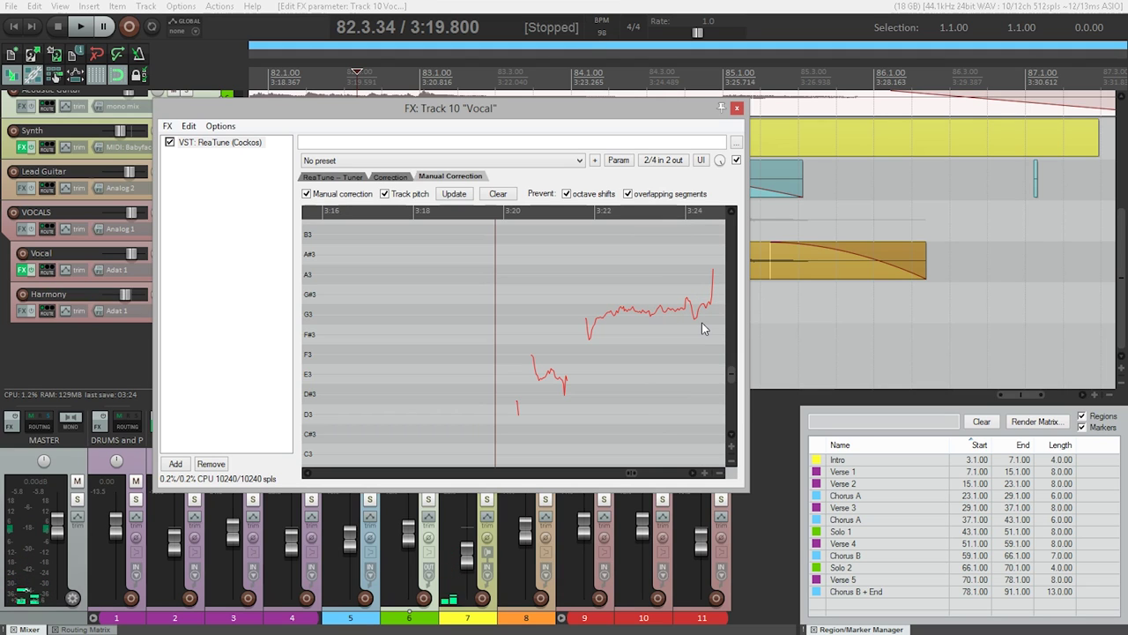
Step: Draw a flat G3 correction line across the held note at 3:22–3:24 and audition it
left_click_drag(690, 324, 589, 322)
left_click_drag(591, 314, 718, 316)
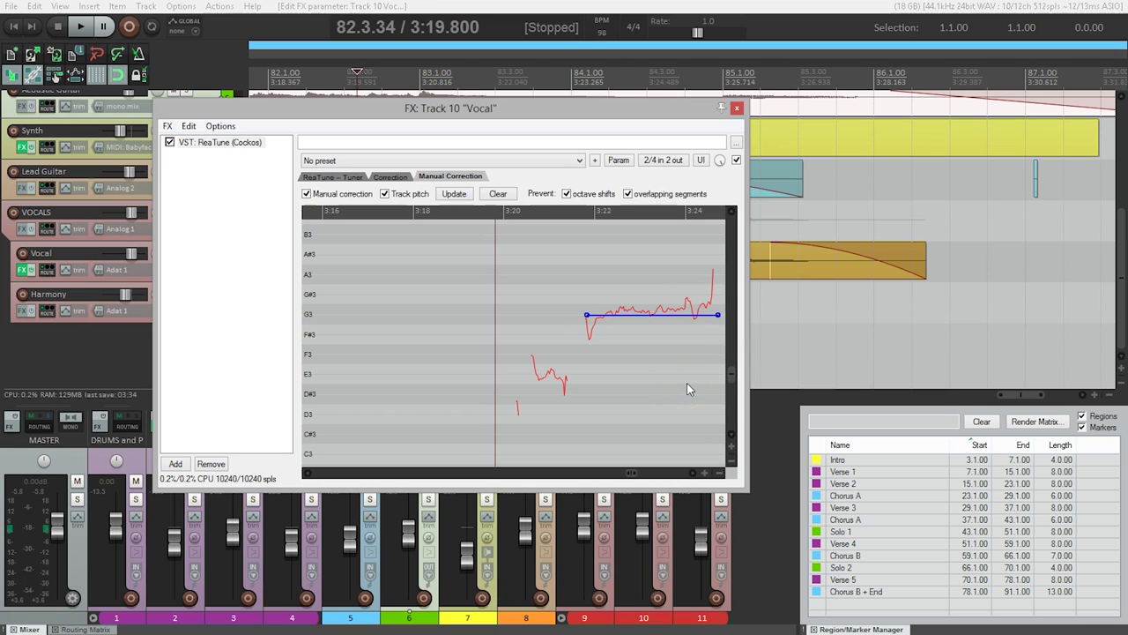
key("space")
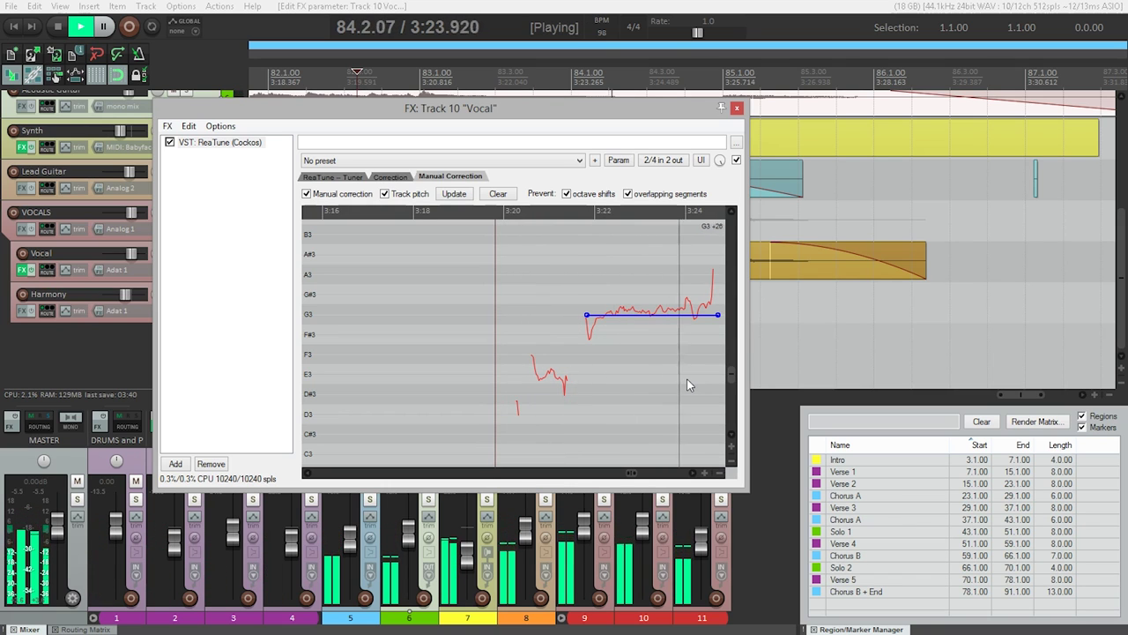
key("space")
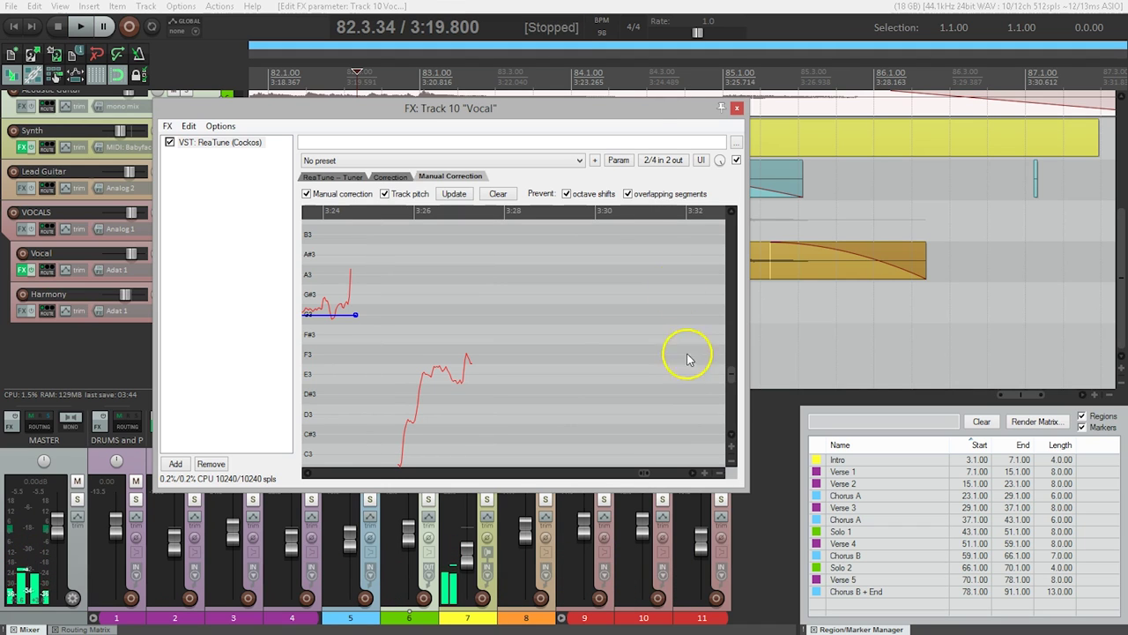
left_click_drag(633, 114, 756, 172)
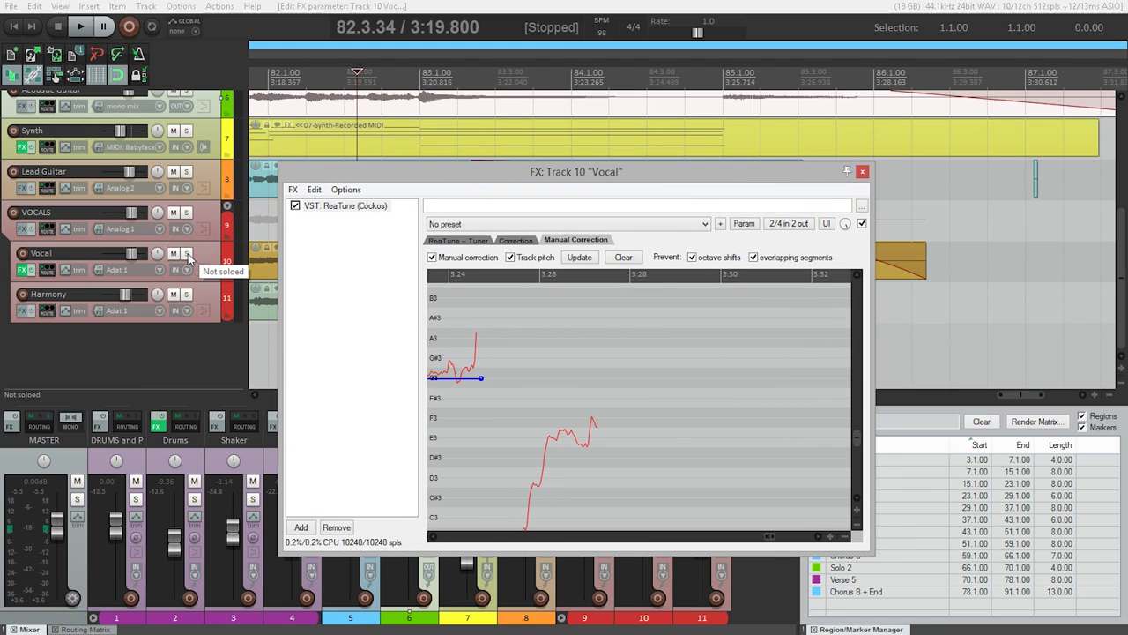
left_click(187, 254)
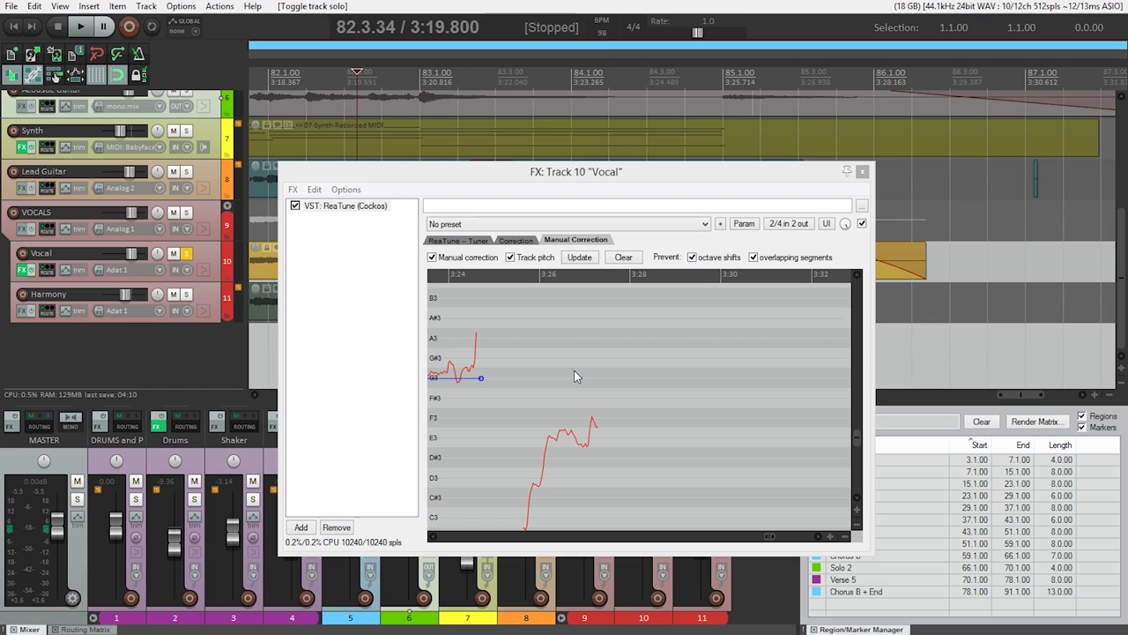
key("space")
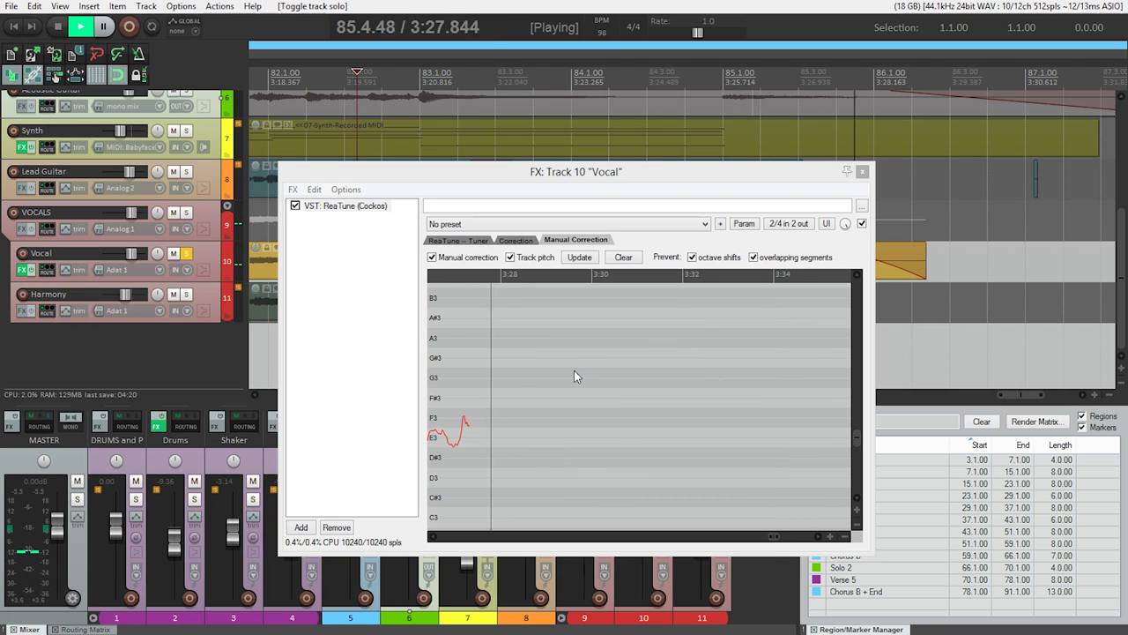
key("space")
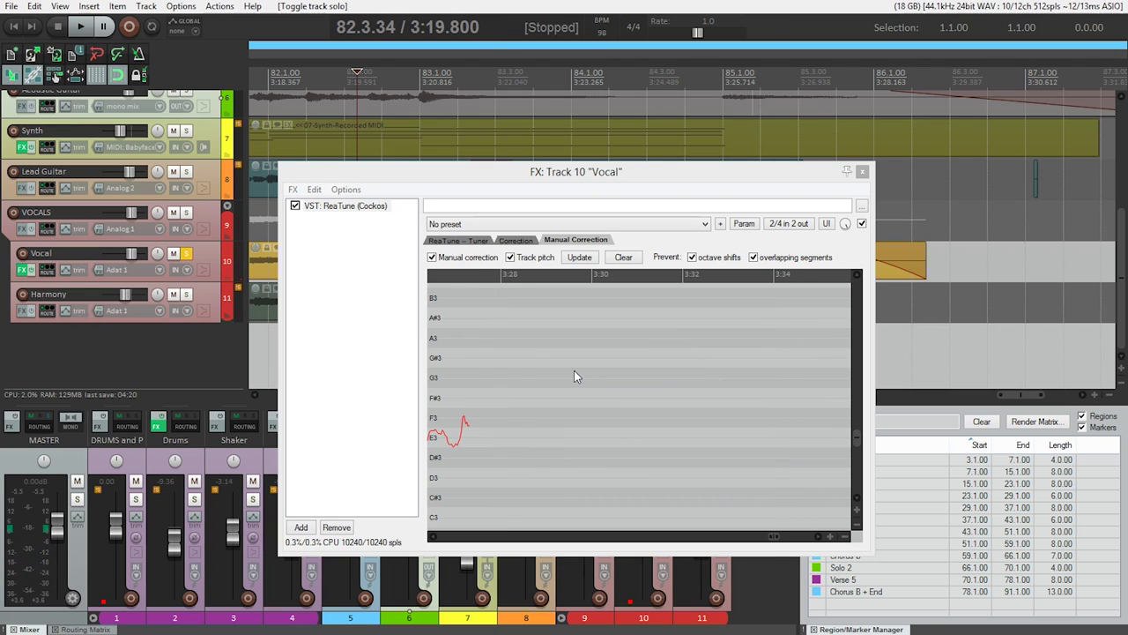
left_click(434, 535)
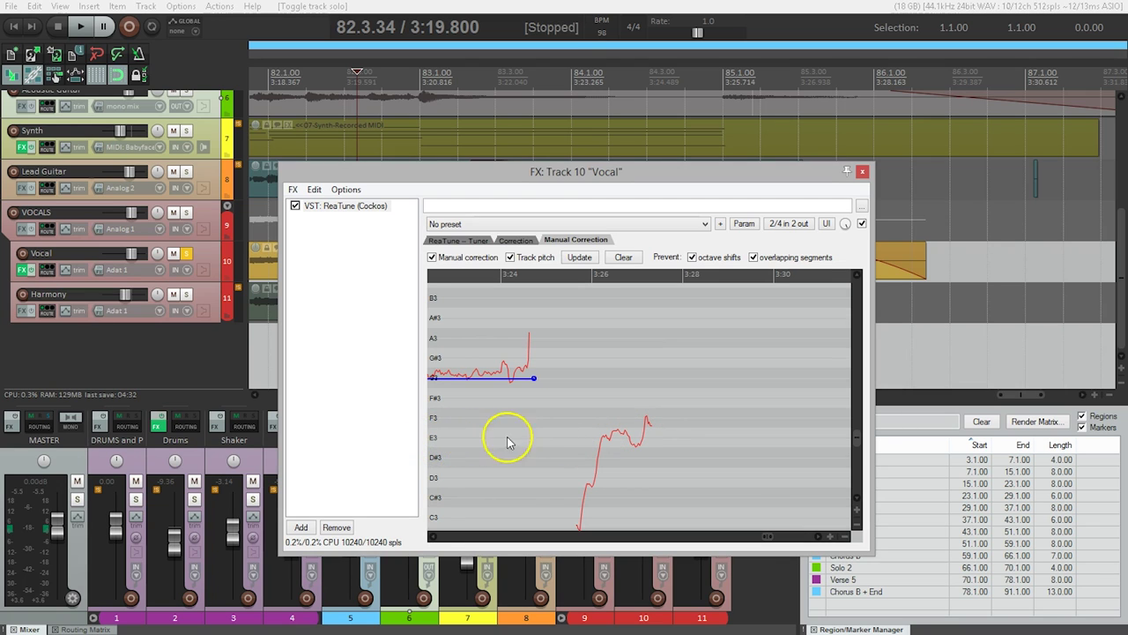
Step: Draw an E3 correction over the Vocal note near 3:26 and audition it
left_click_drag(602, 437, 658, 439)
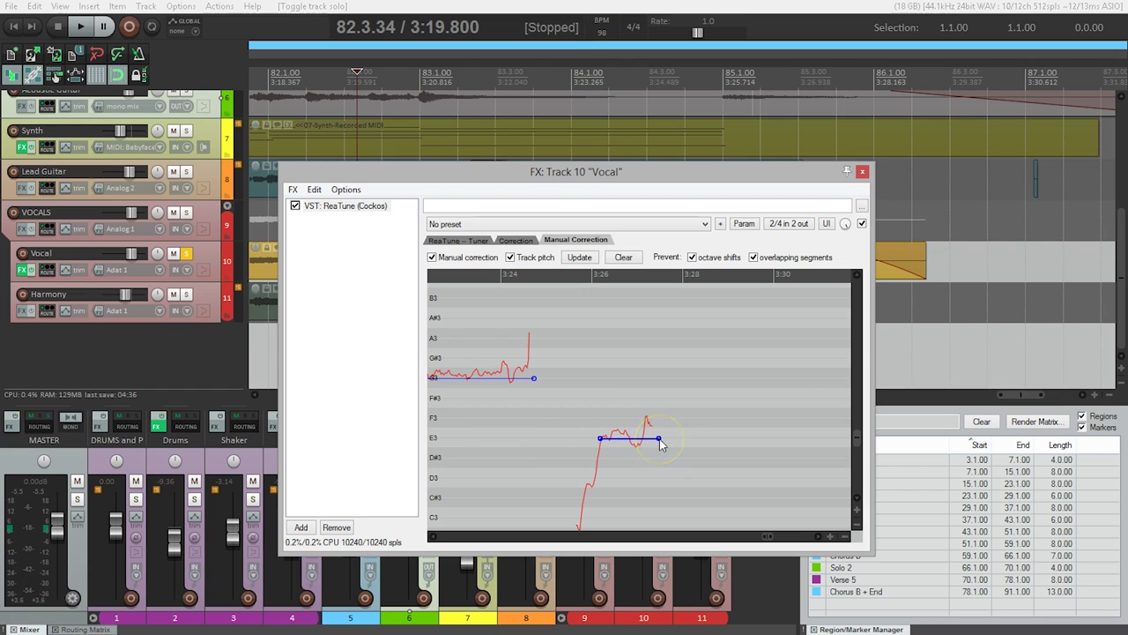
key("space")
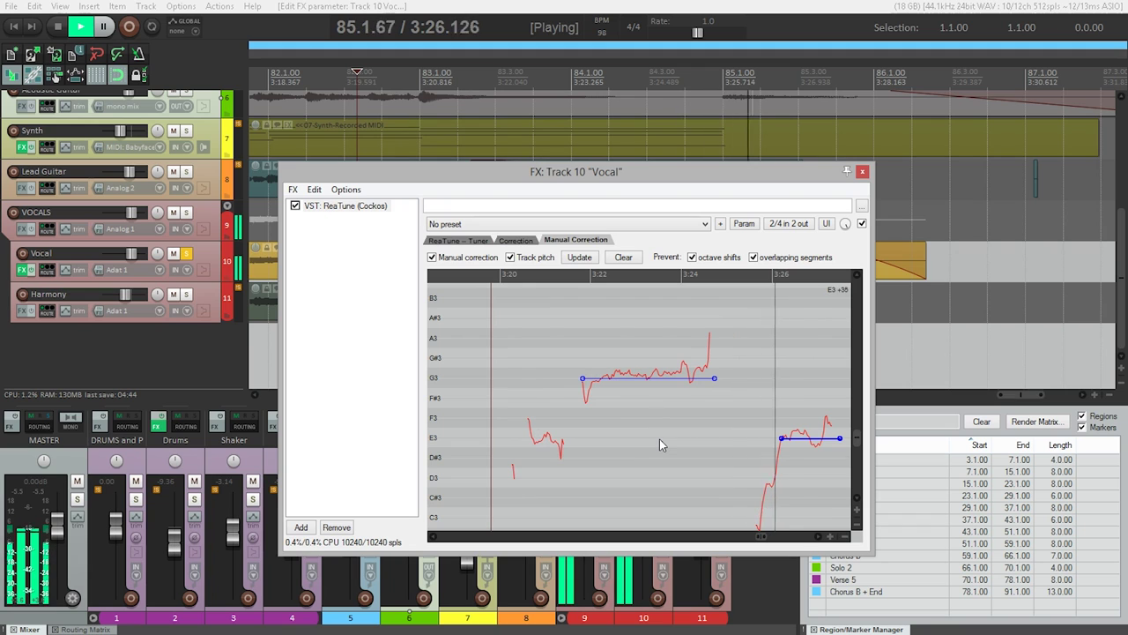
key("space")
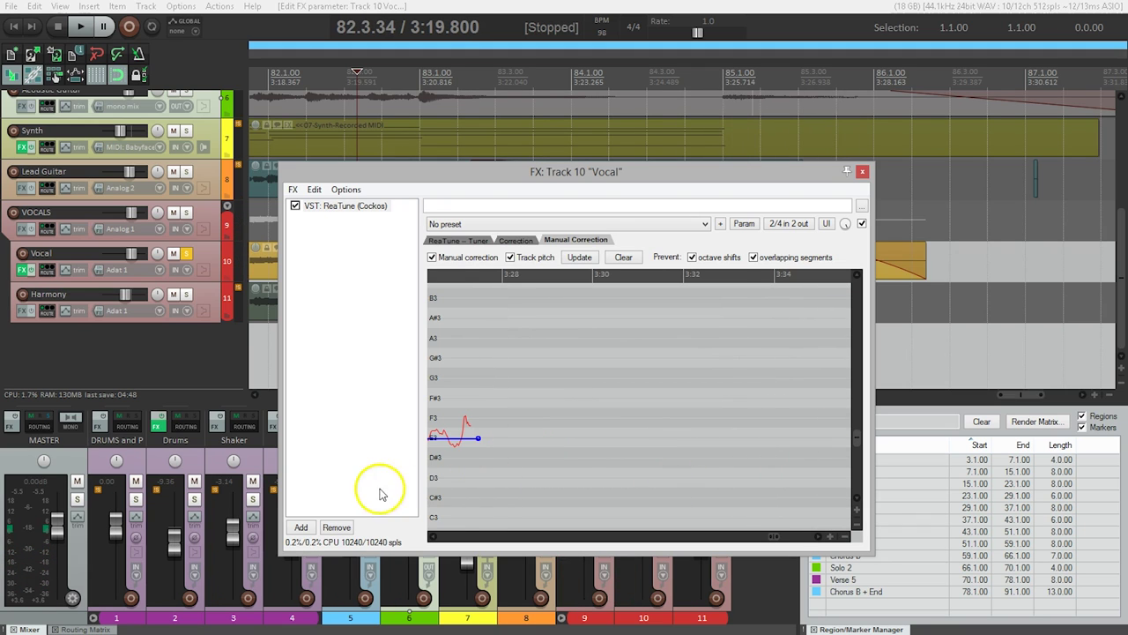
scroll(428, 535, "left", 5)
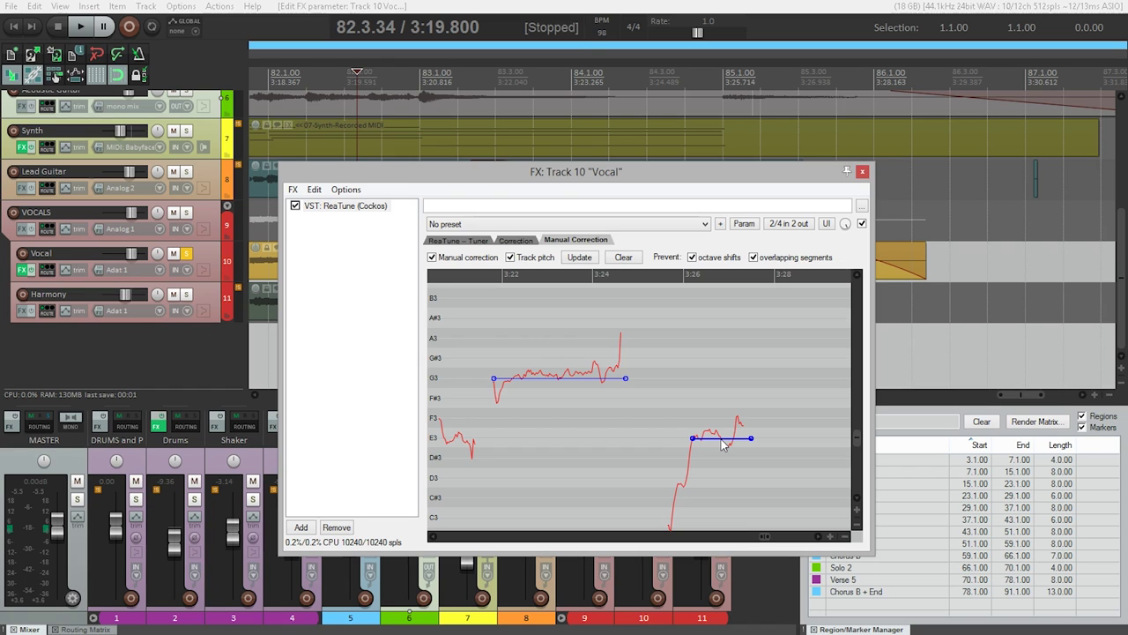
Step: Drag the 3:26 correction from the E3 row up to G3 and audition the result
left_click_drag(722, 443, 720, 385)
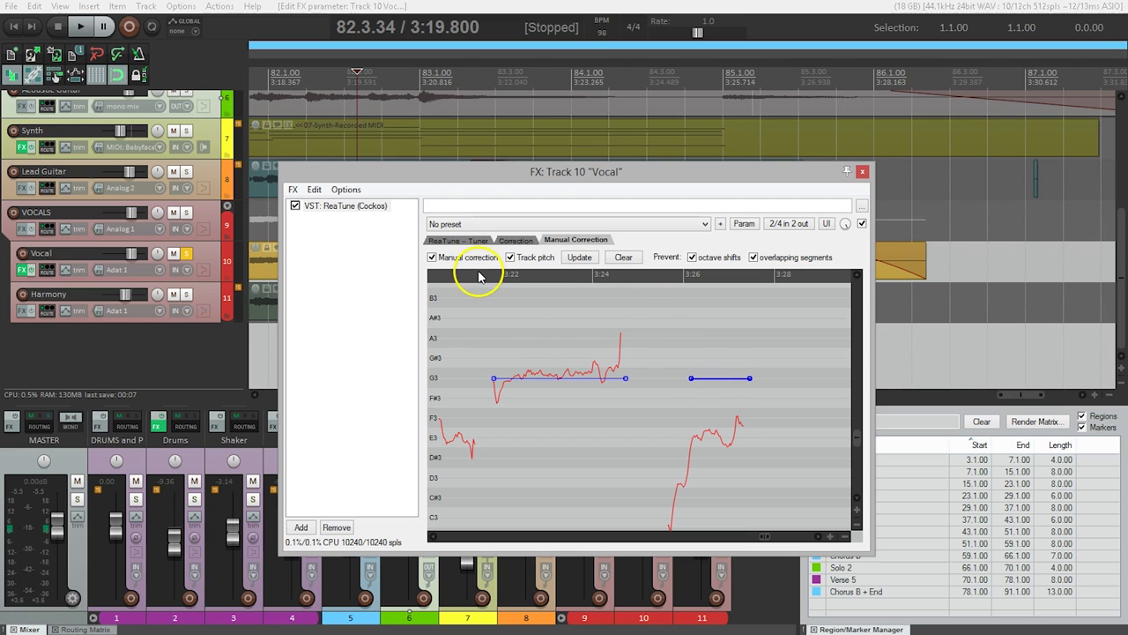
key("space")
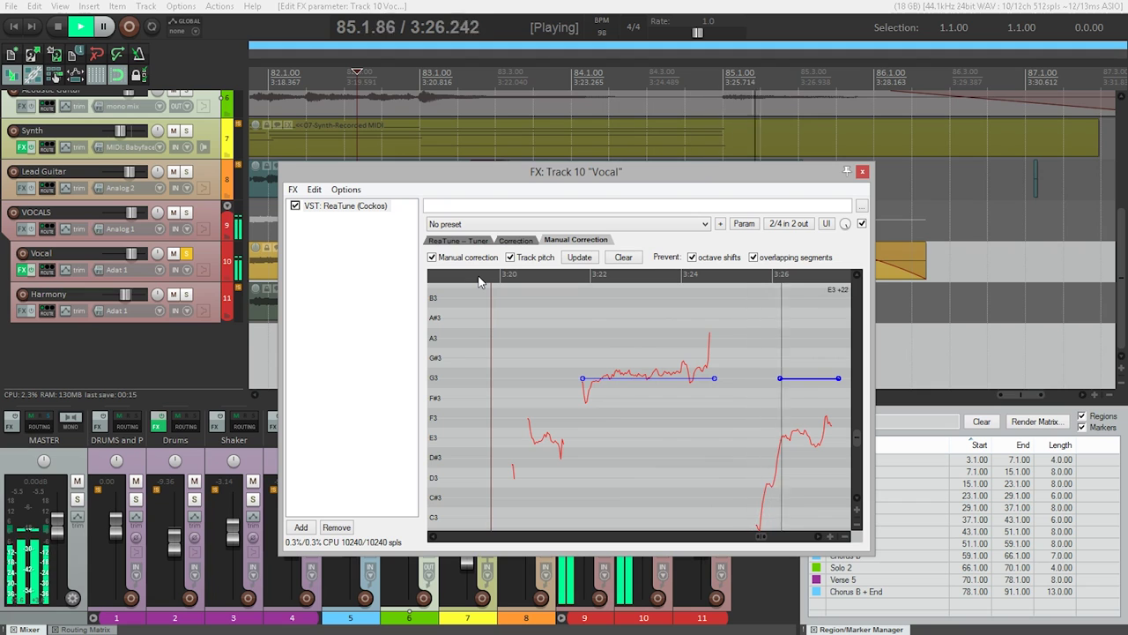
left_click(490, 284)
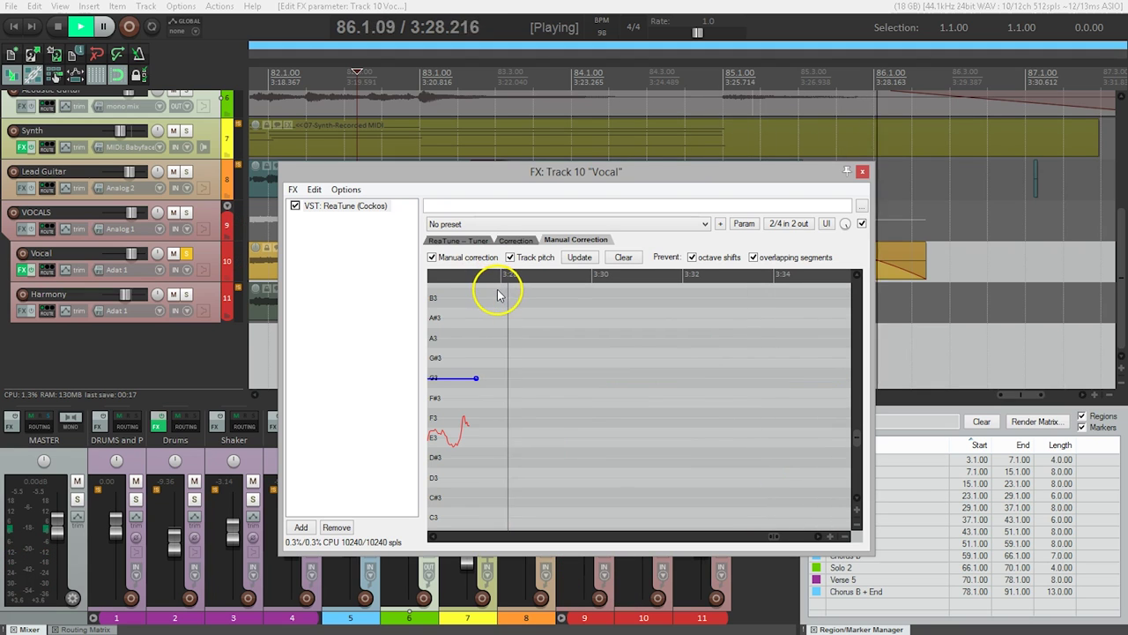
key("space")
left_click(567, 406)
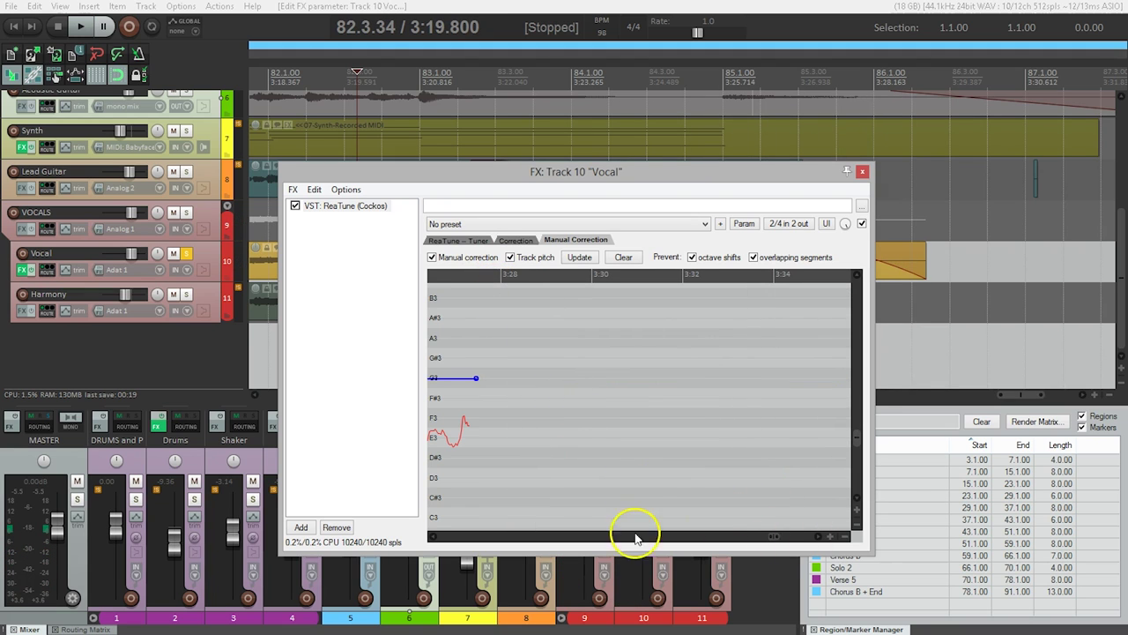
left_click(432, 538)
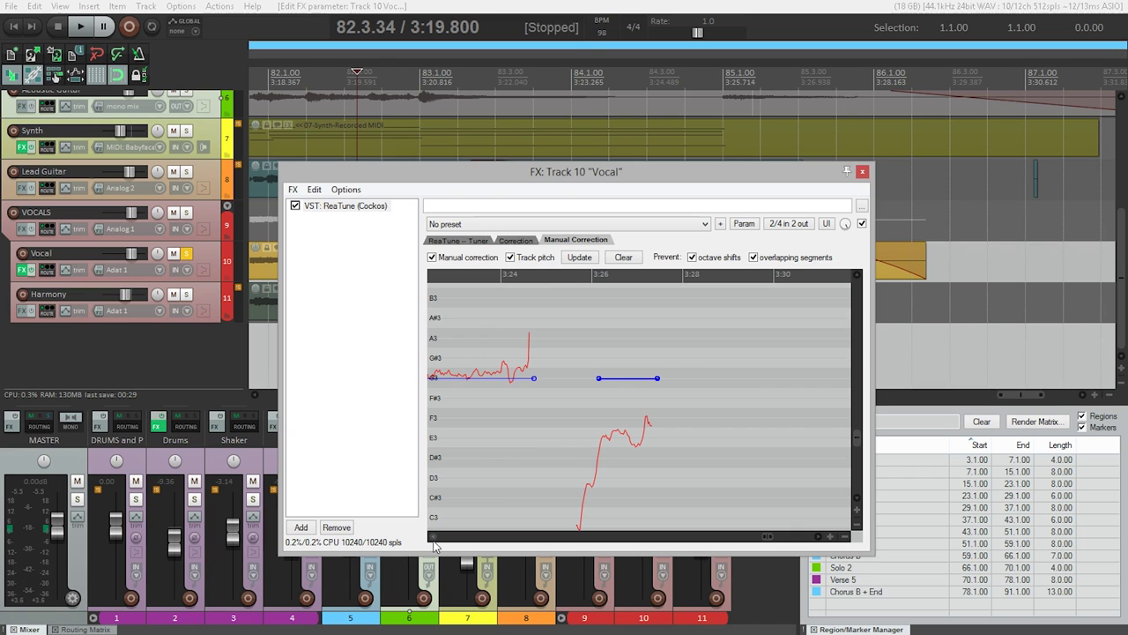
Step: Show ReaTune's Correction tab and select the 250 ms Attack time value
left_click(513, 241)
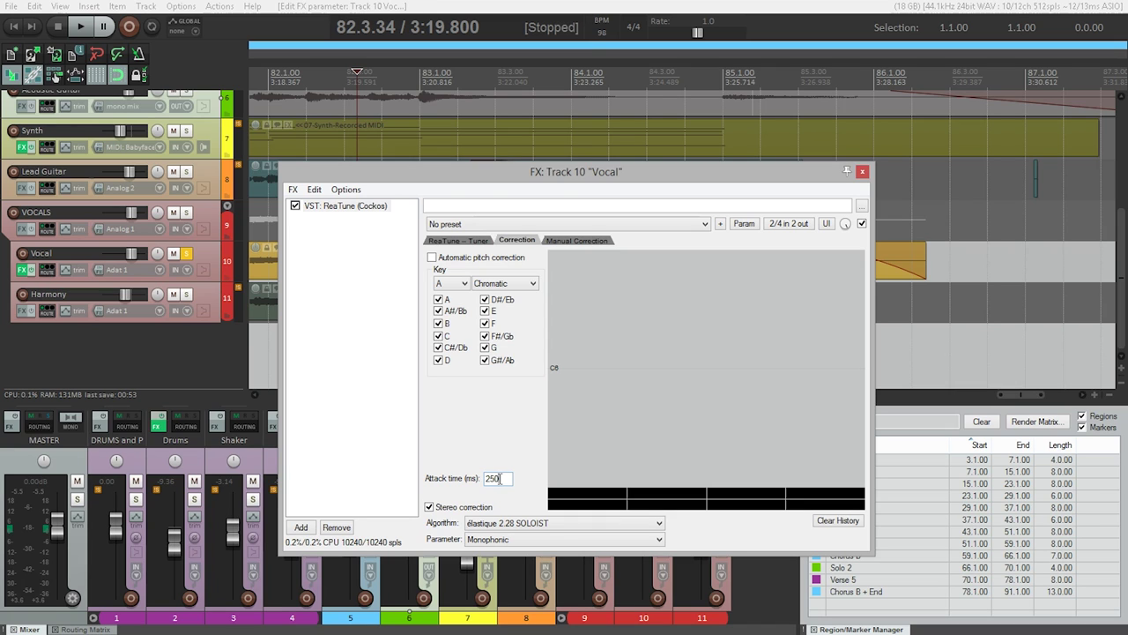
left_click_drag(500, 478, 474, 478)
Step: Audition the 3:26 correction at G3, then drag it down to E3 and replay it
left_click(580, 240)
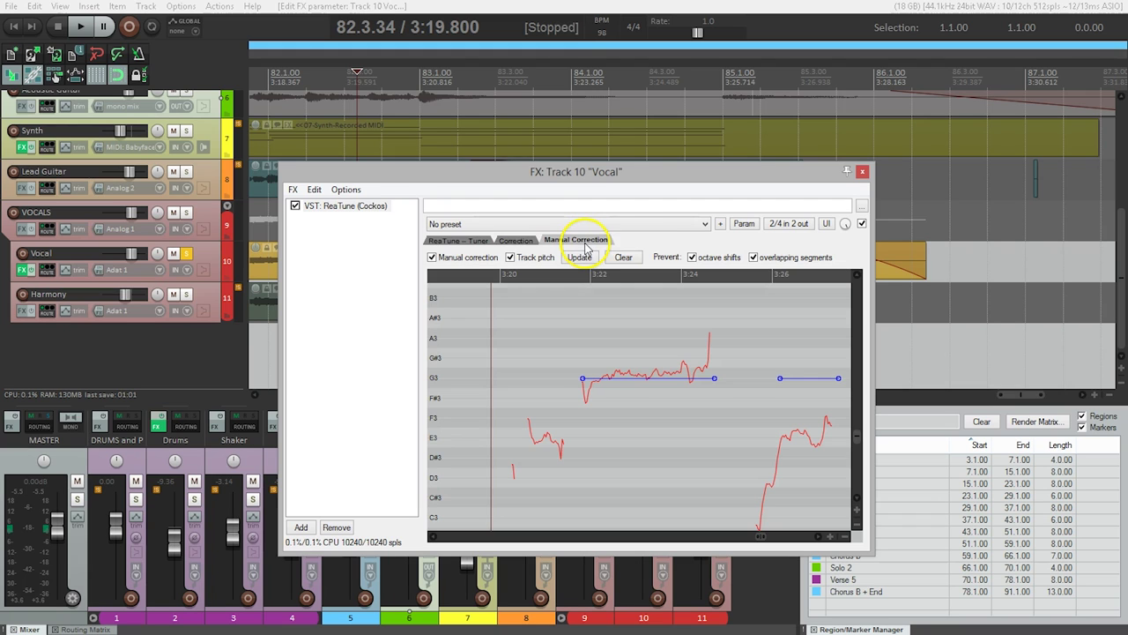
left_click(781, 380)
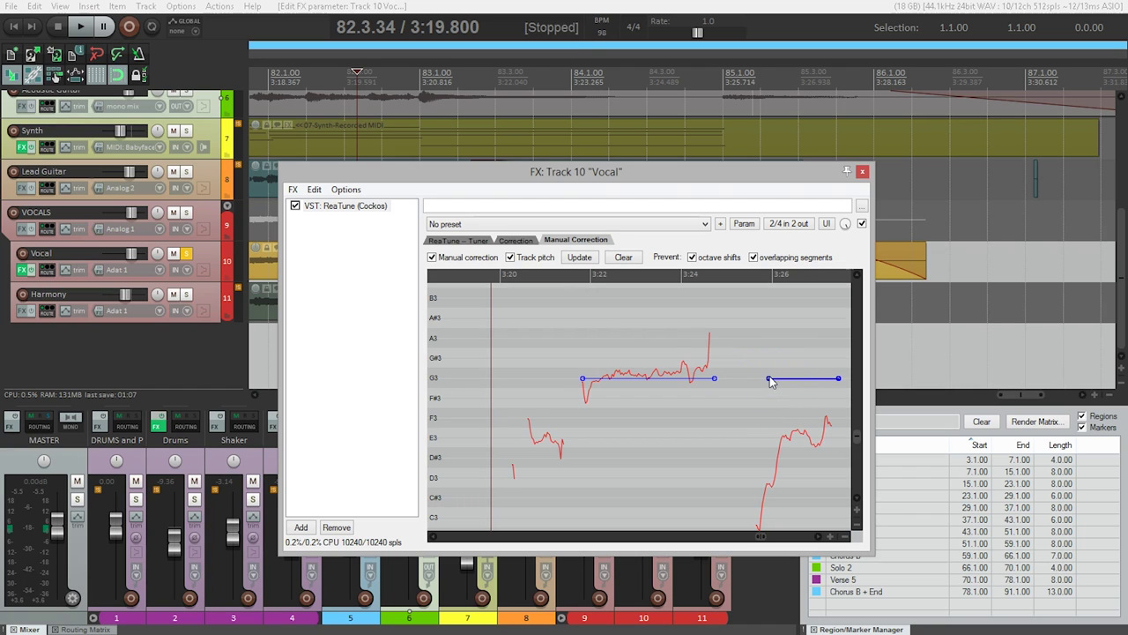
key("space")
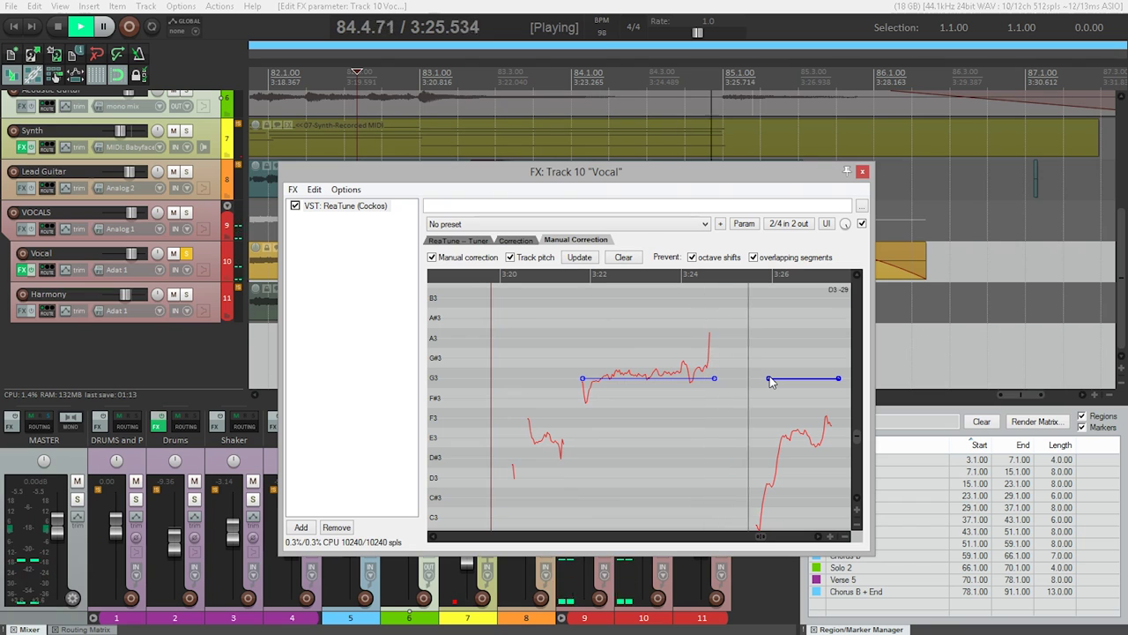
key("space")
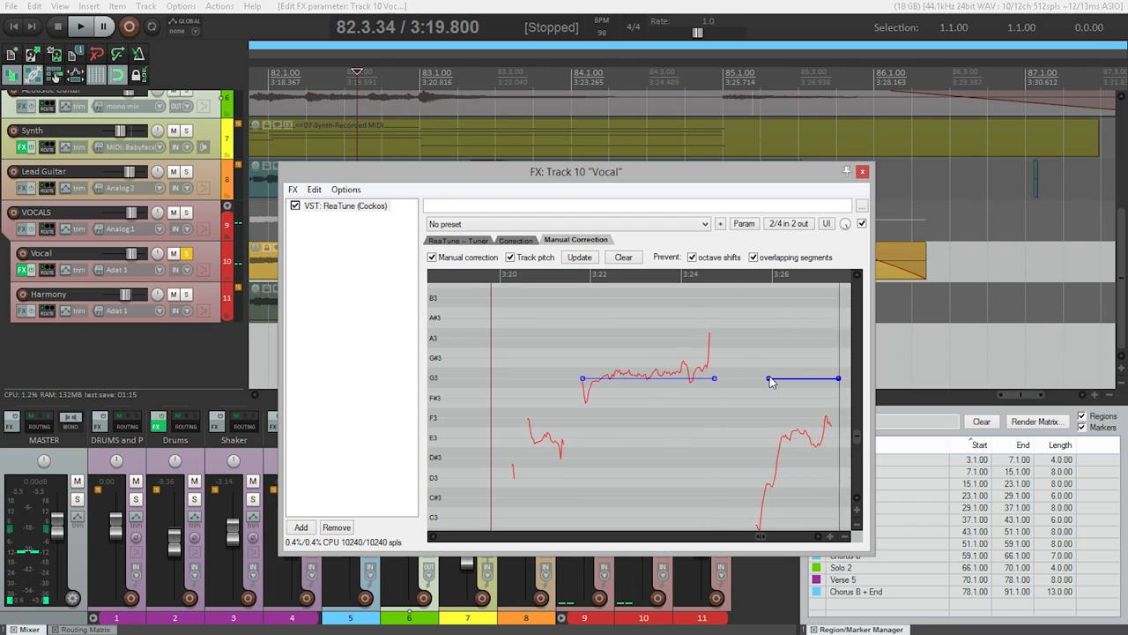
left_click(798, 380)
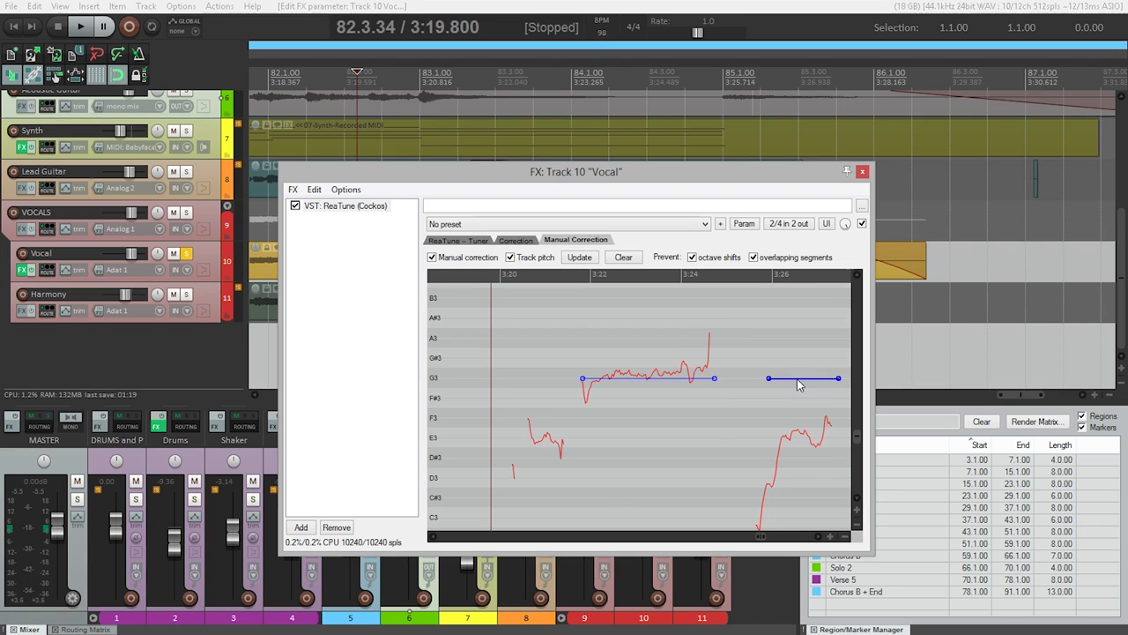
left_click_drag(797, 385, 805, 446)
key("space")
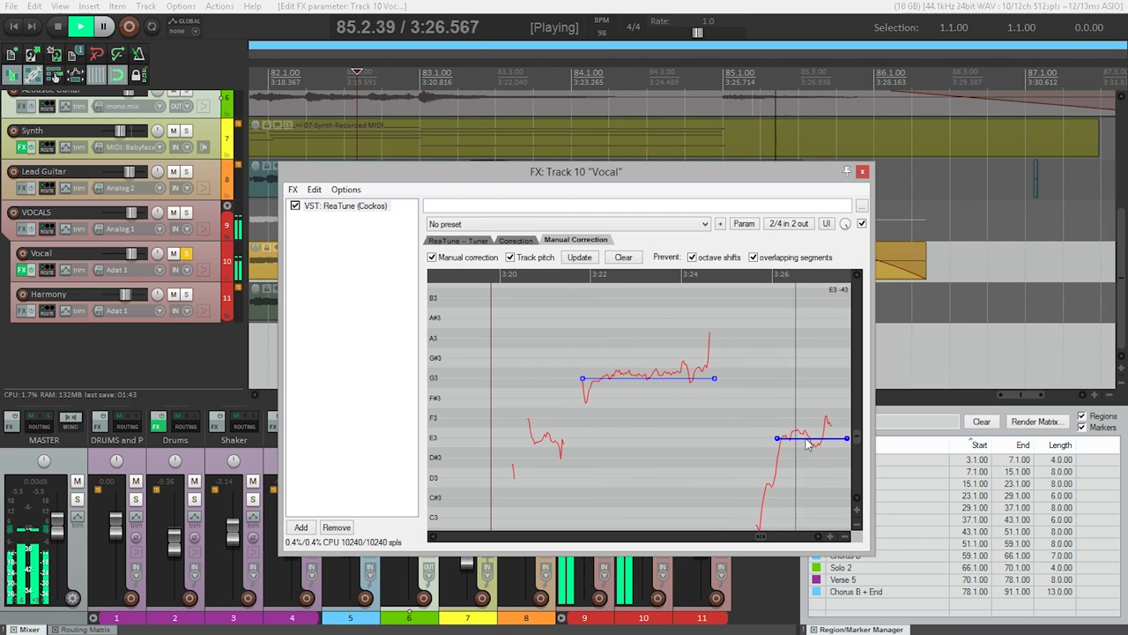
key("space")
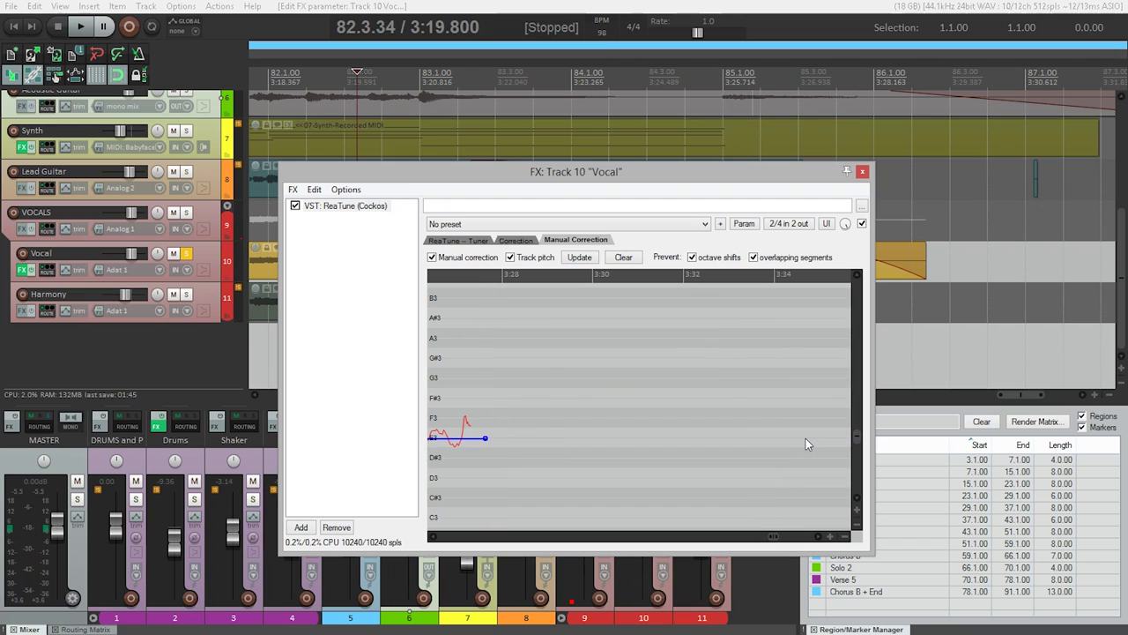
Step: Bypass ReaTune to hear the uncorrected vocal, then re-enable it on the Vocal track
left_click(296, 206)
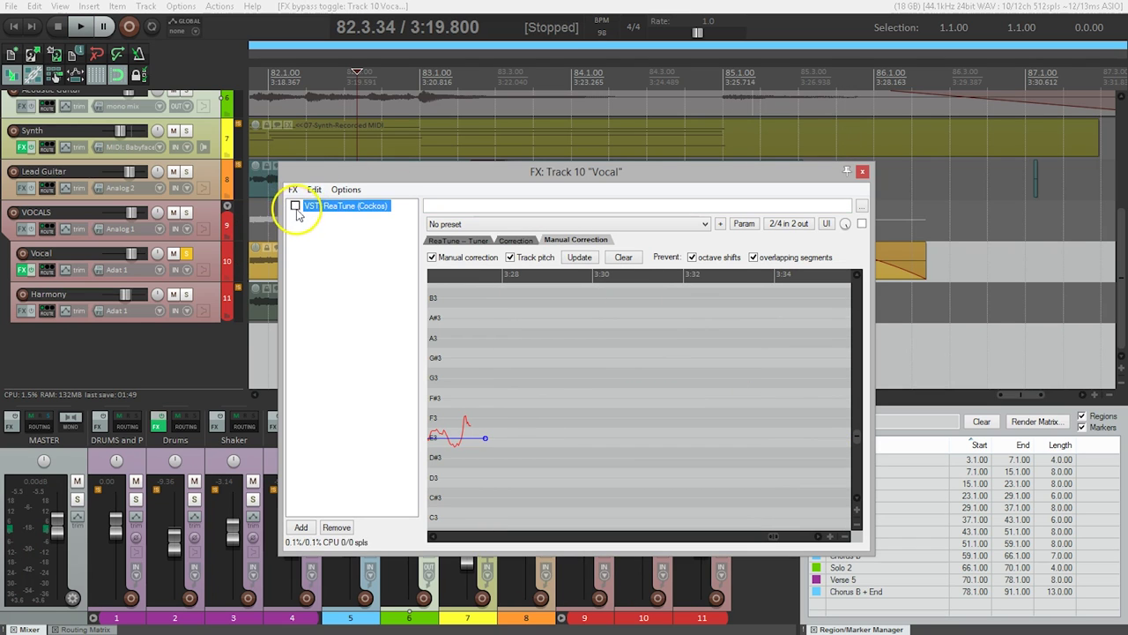
key("space")
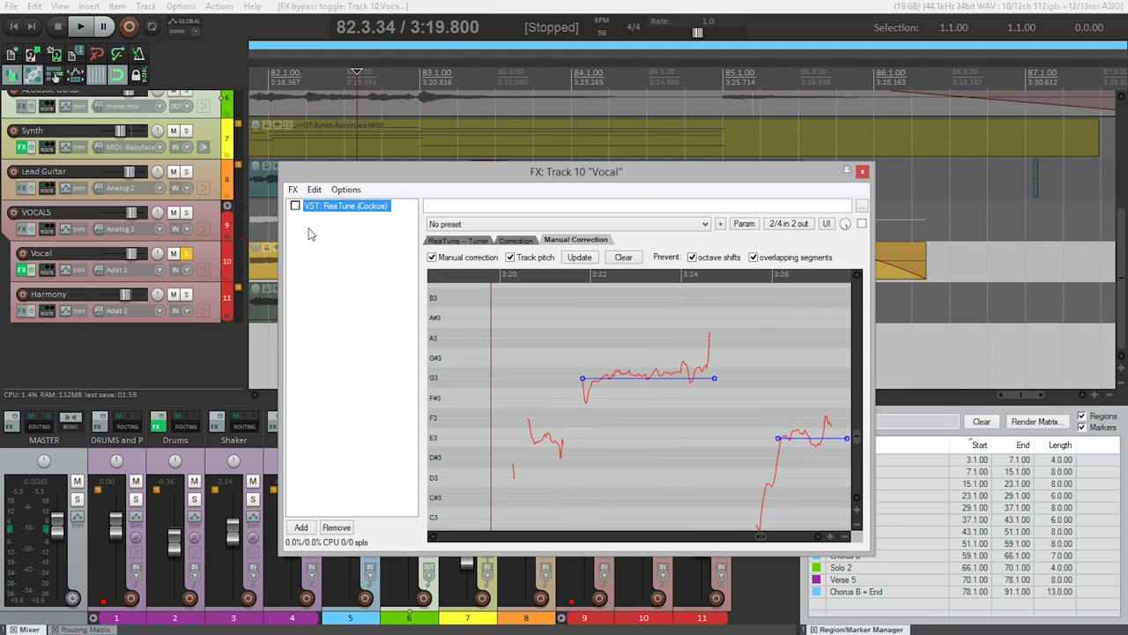
left_click(309, 233)
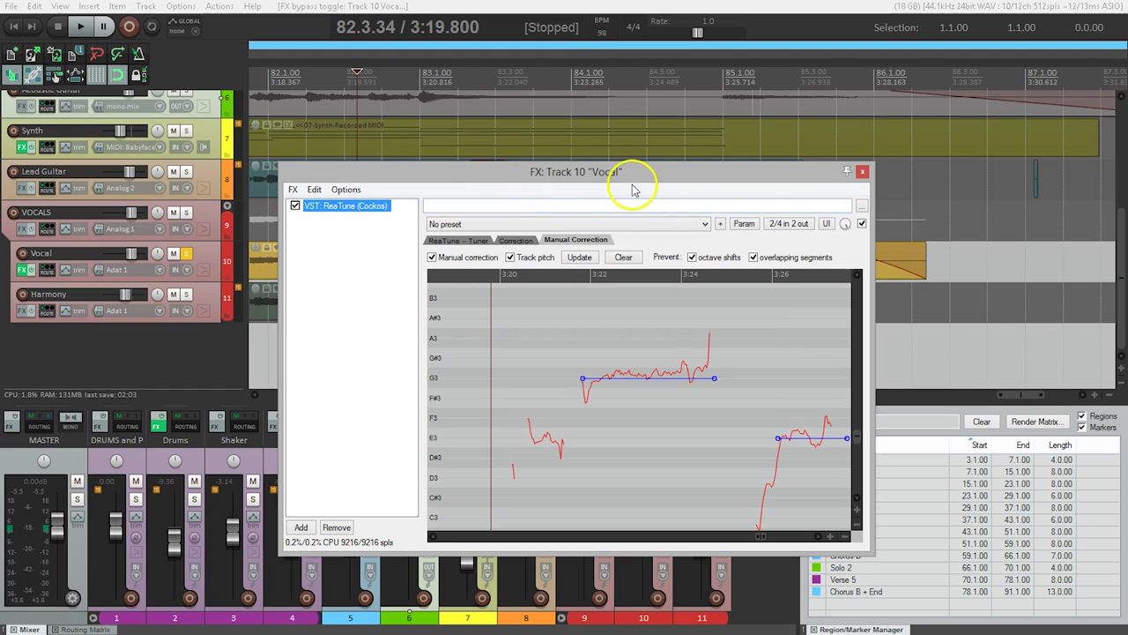
Step: Close the Vocal FX window, unsolo the Vocal track, and play then stop the full mix
left_click(862, 172)
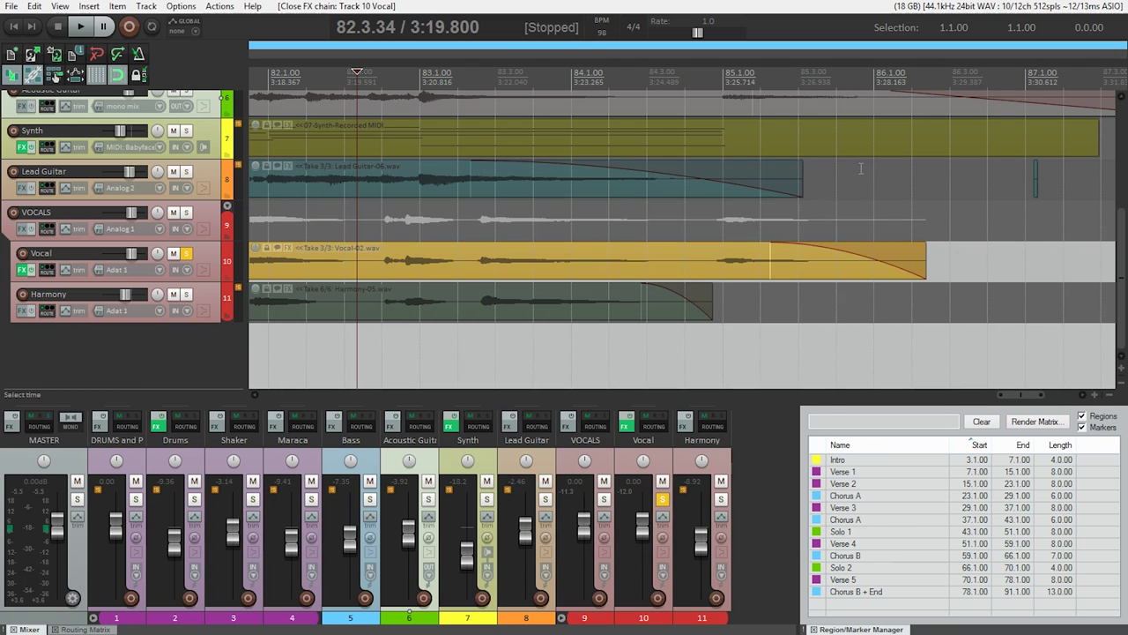
left_click(185, 253)
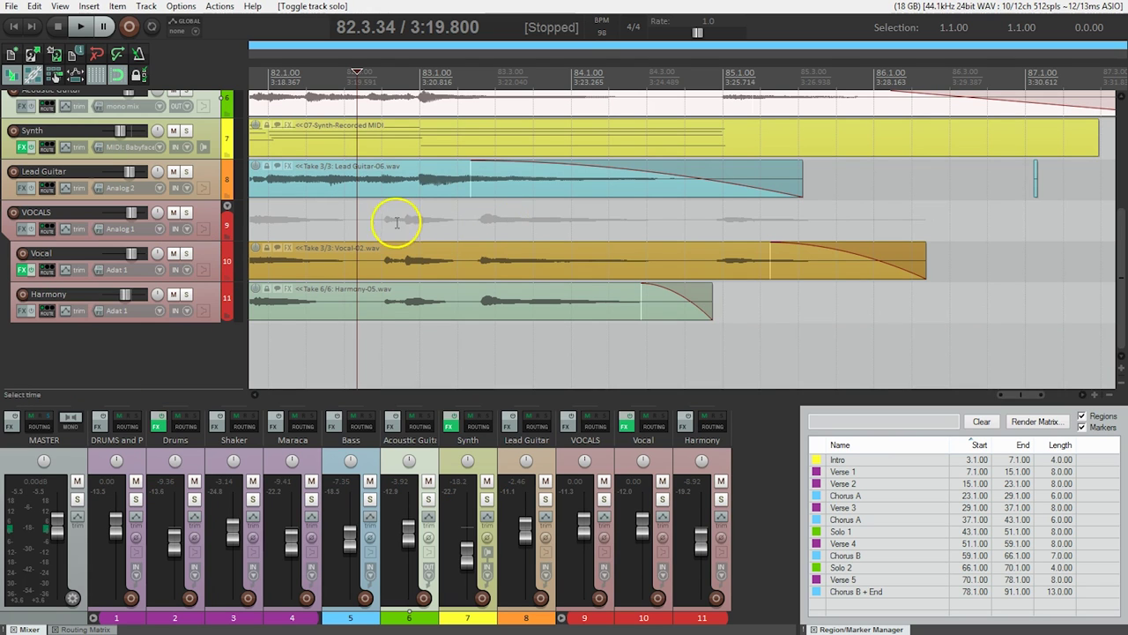
key("space")
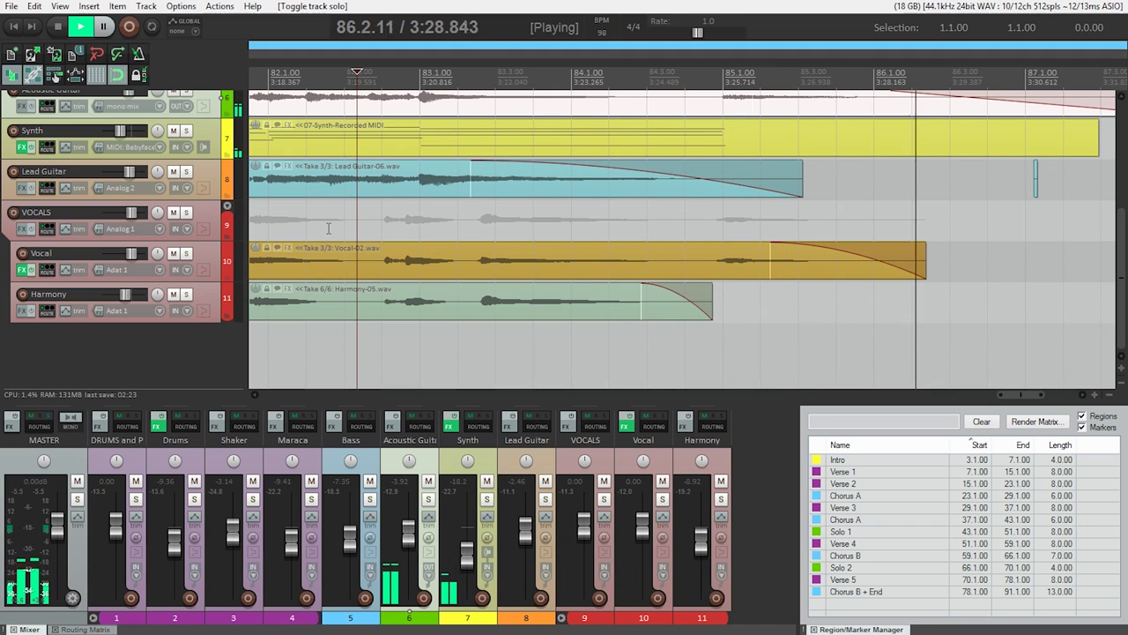
key("space")
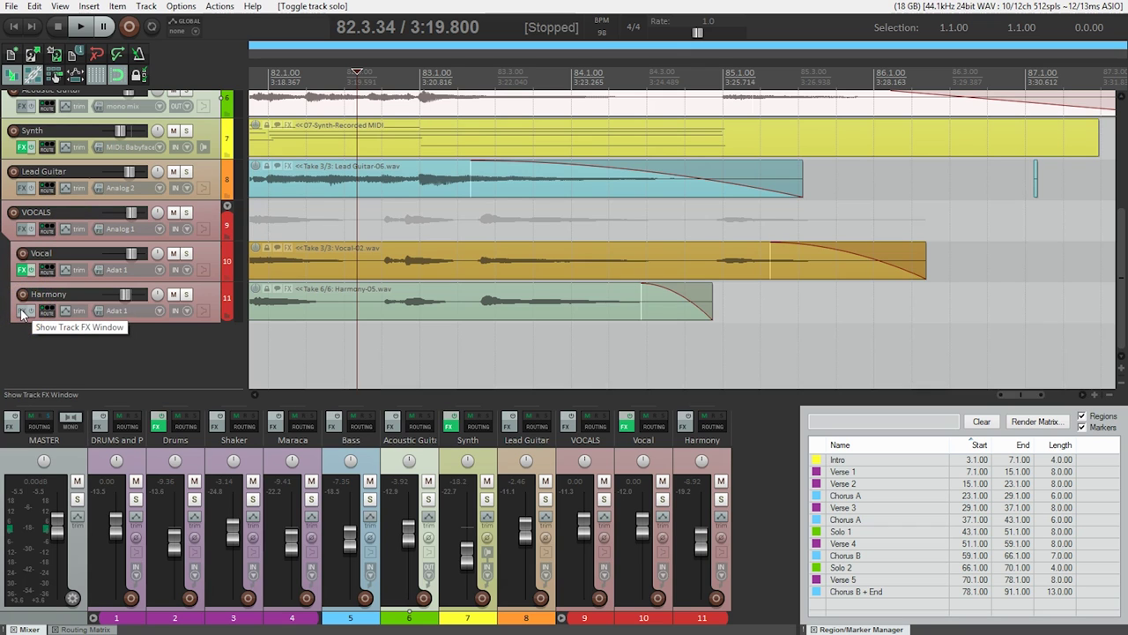
Step: Insert VST: ReaTune (Cockos) from the 'tune'-filtered list into the Harmony track's FX chain
left_click(23, 312)
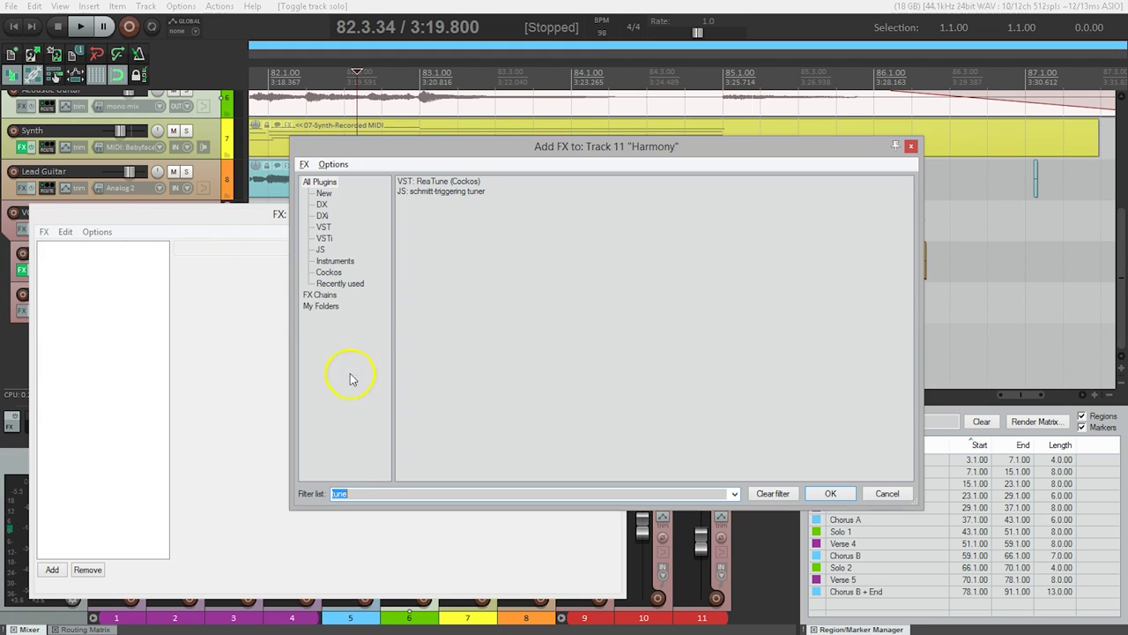
left_click(440, 181)
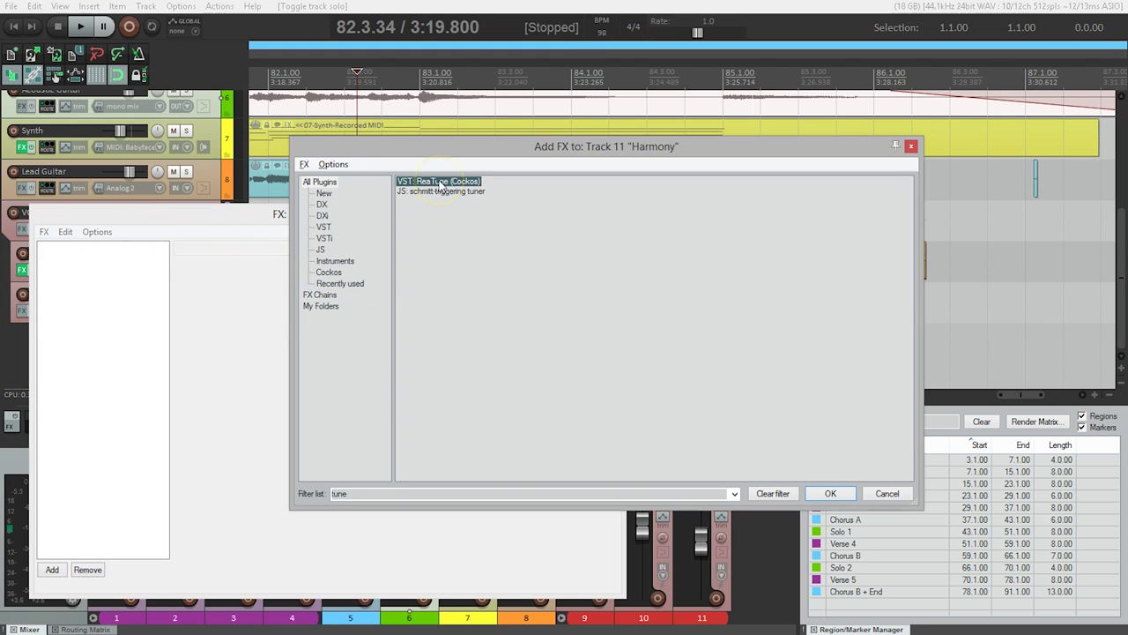
double_click(440, 182)
left_click_drag(415, 221, 705, 182)
Step: Keep ReaTune's automatic correction on, with key C and the Major scale instead of Chromatic
left_click(612, 239)
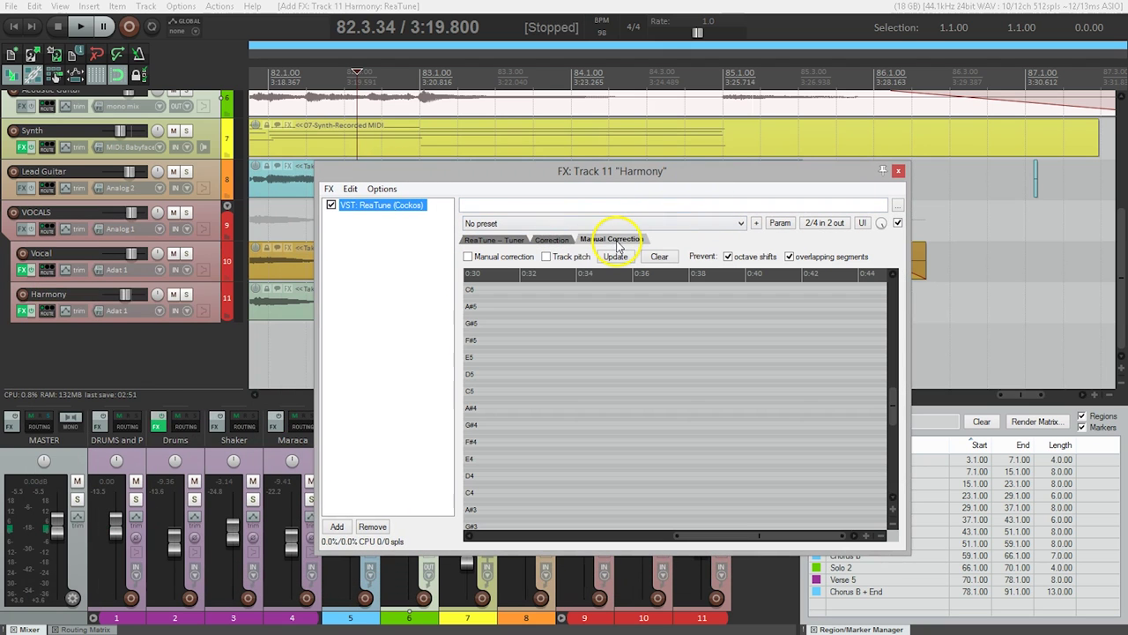
left_click(553, 239)
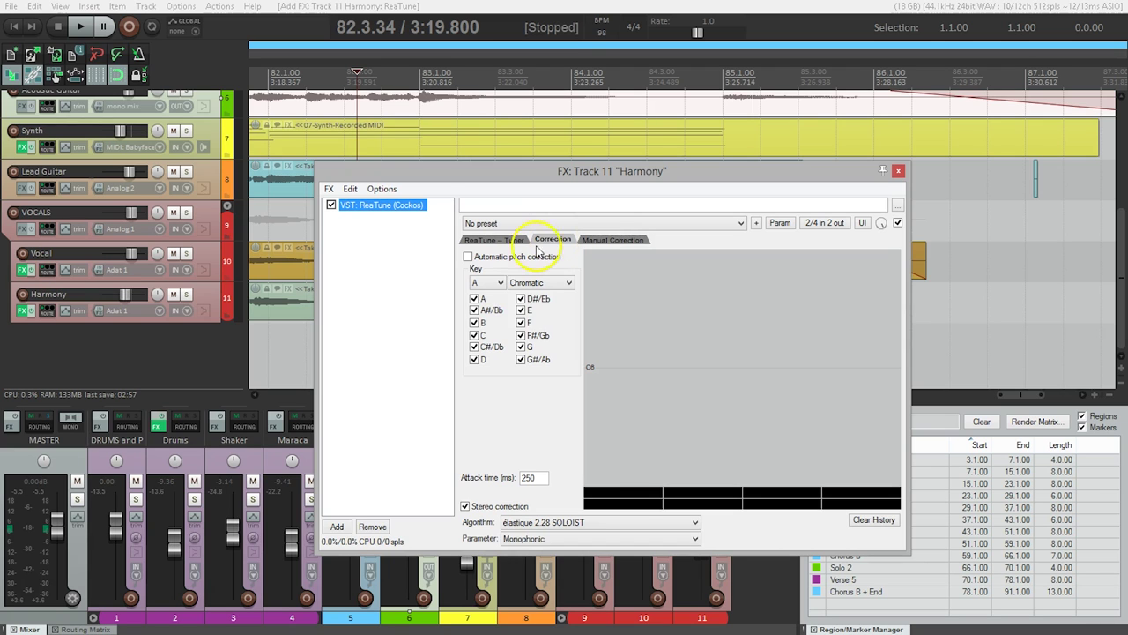
left_click(478, 282)
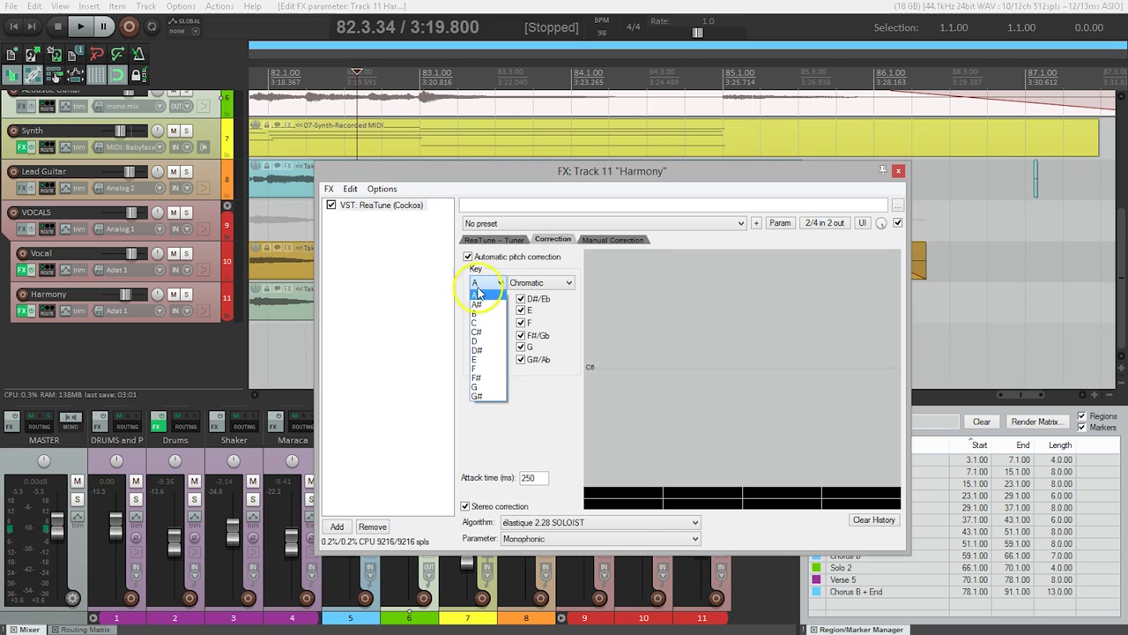
left_click(481, 324)
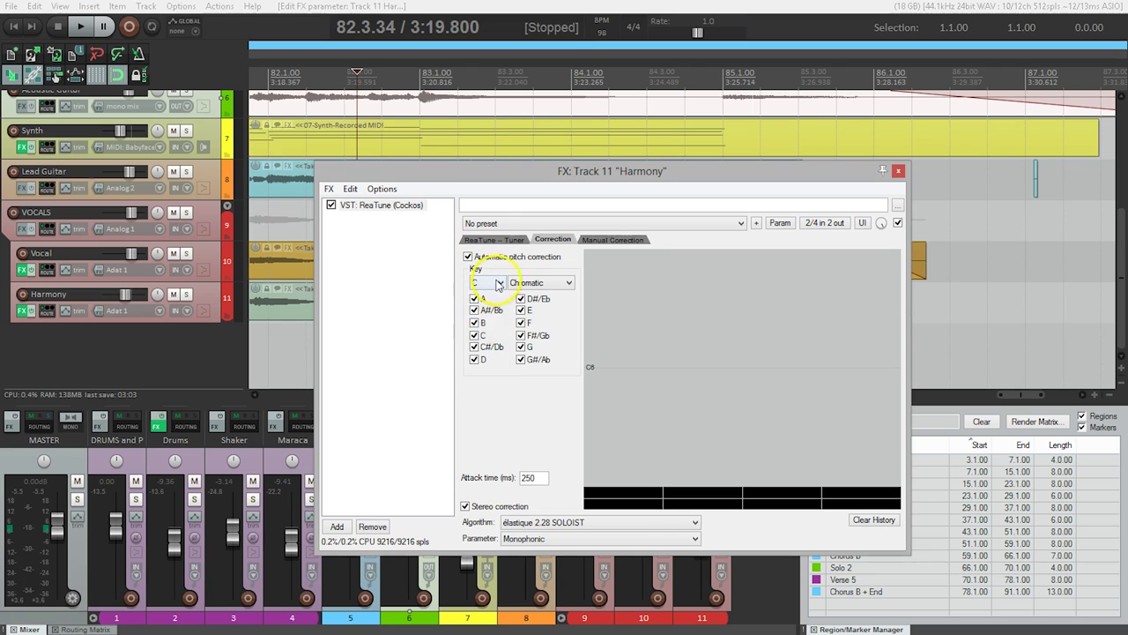
left_click(535, 284)
left_click(534, 303)
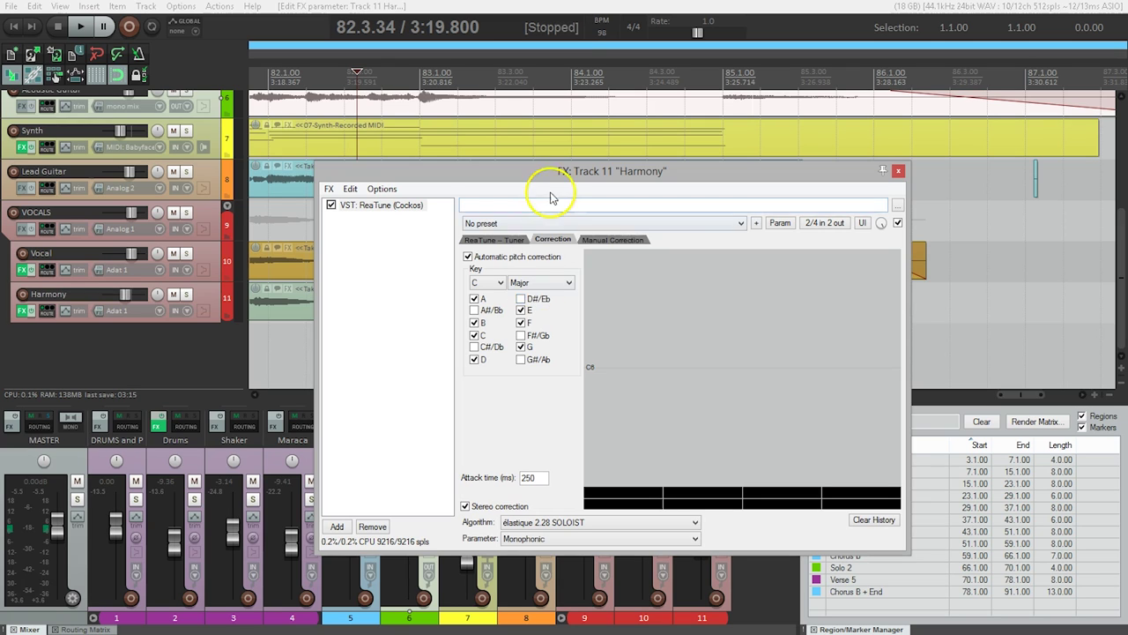
Step: Play the Harmony item to hear its C major auto-correction
left_click_drag(562, 177, 589, 353)
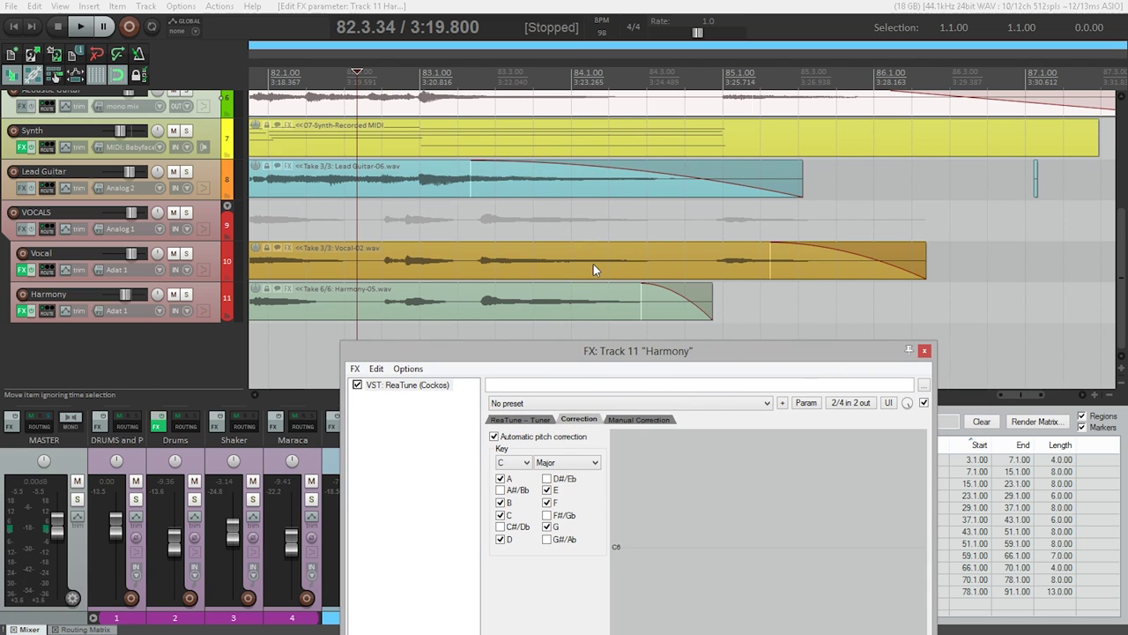
left_click(591, 303)
key("space")
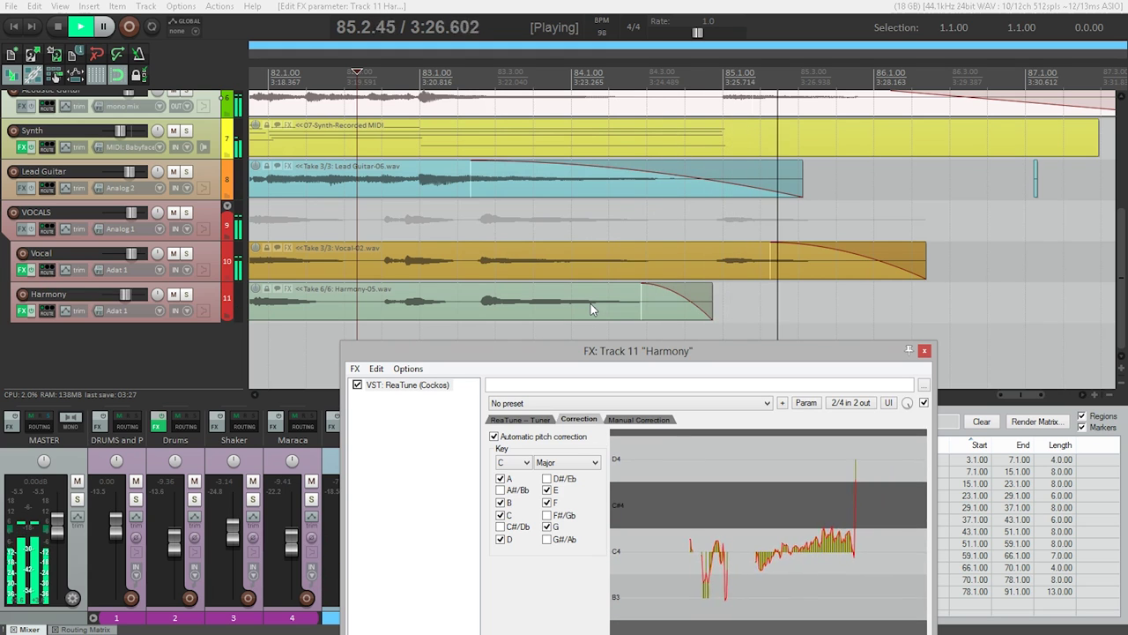
key("space")
Step: Clear ReaTune's recorded pitch trace with Clear History
left_click(590, 351)
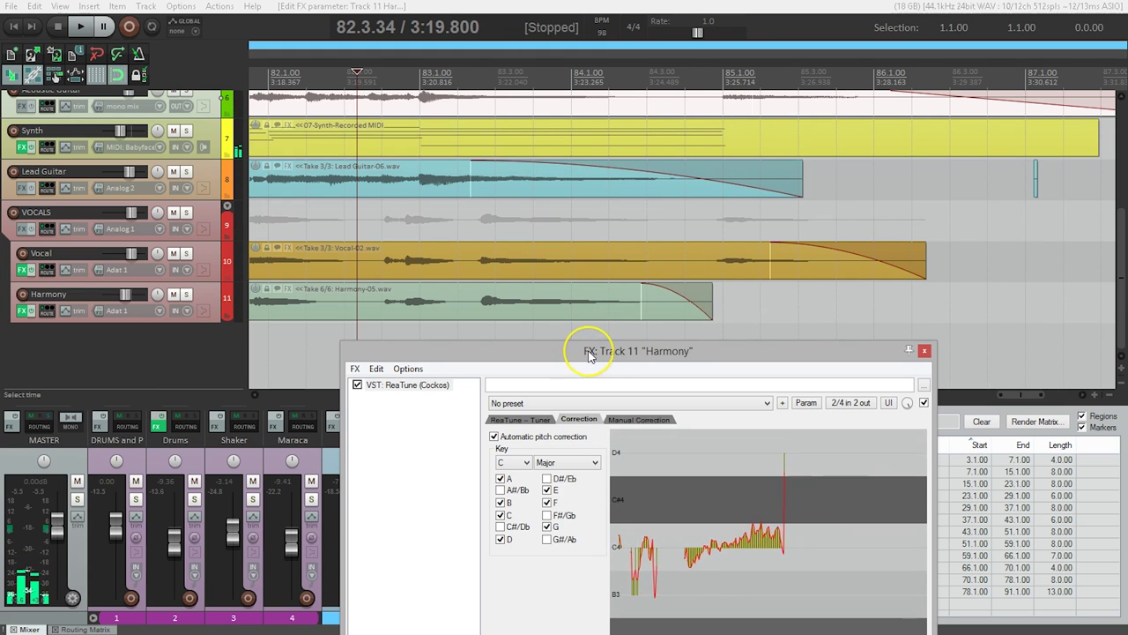
left_click_drag(590, 351, 626, 163)
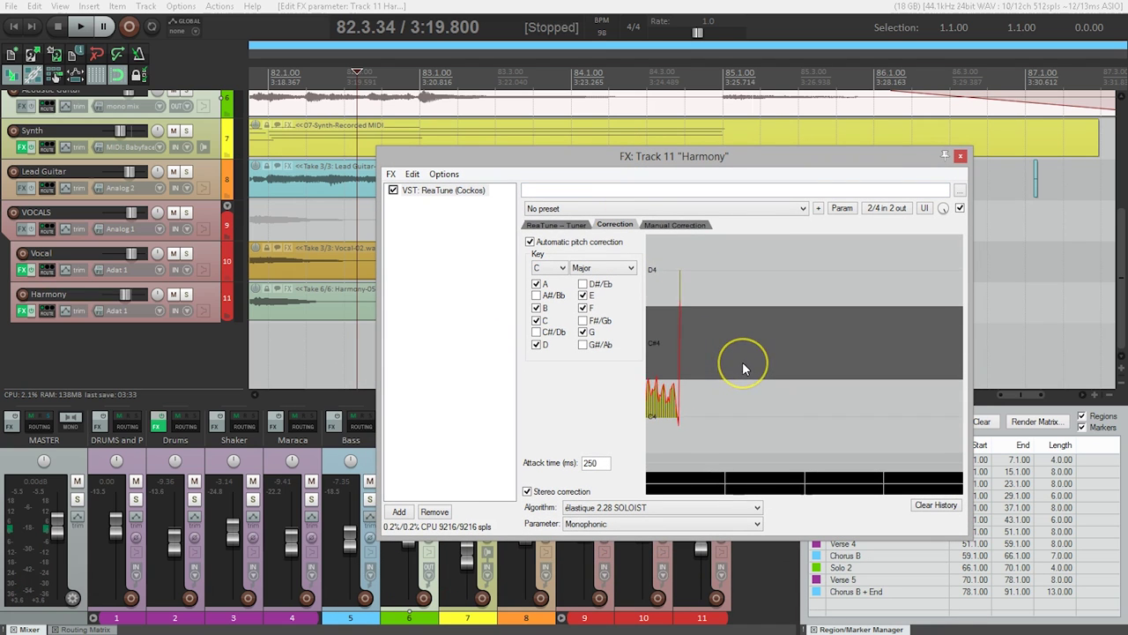
left_click(743, 369)
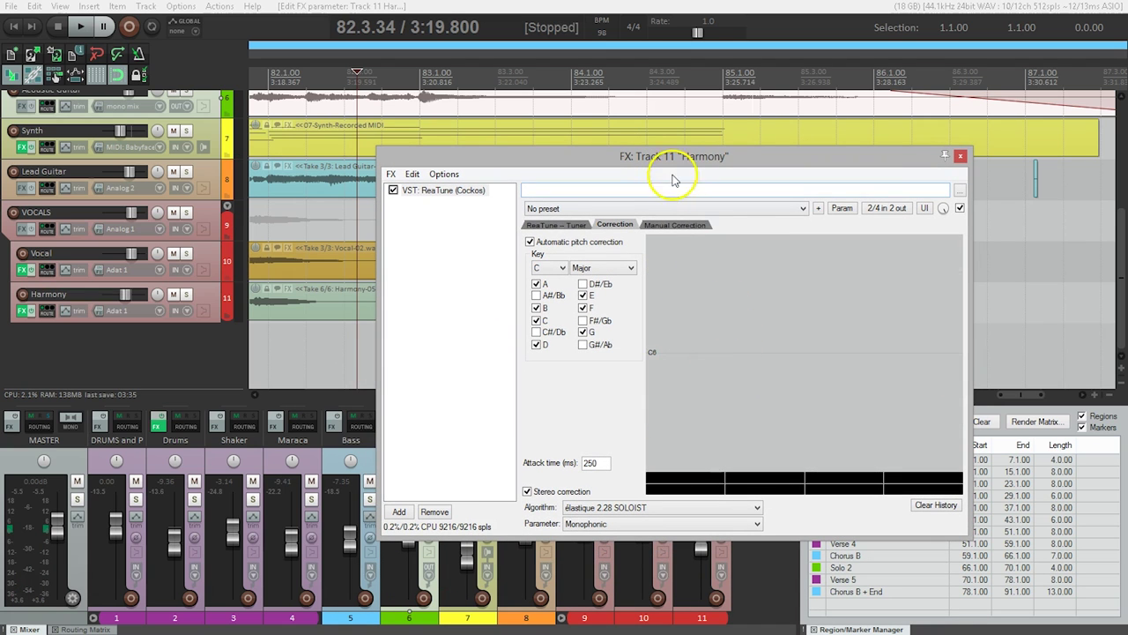
left_click_drag(675, 179, 744, 331)
Step: Set the play position to 77.3.00 and solo the Harmony track
scroll(707, 232, "down", 2)
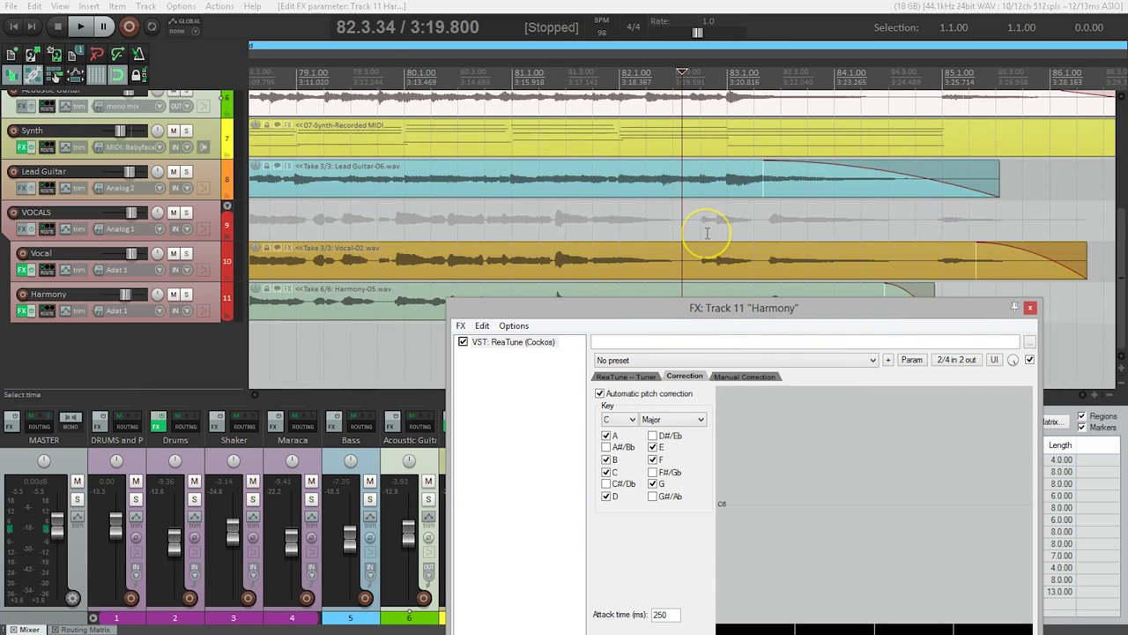
scroll(707, 233, "down", 4)
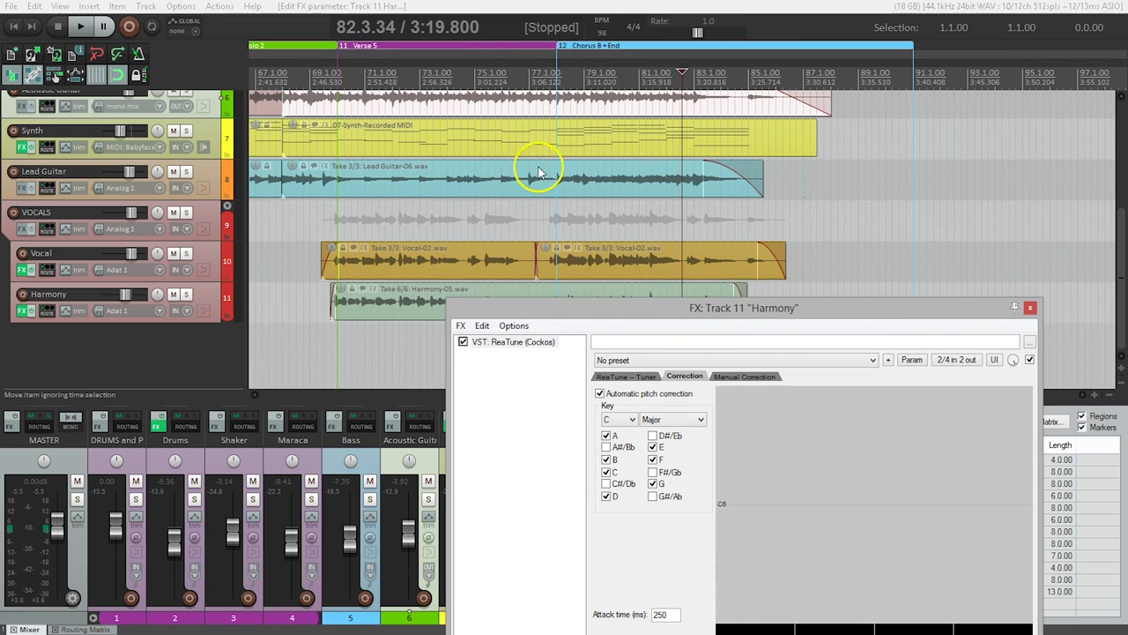
left_click(547, 81)
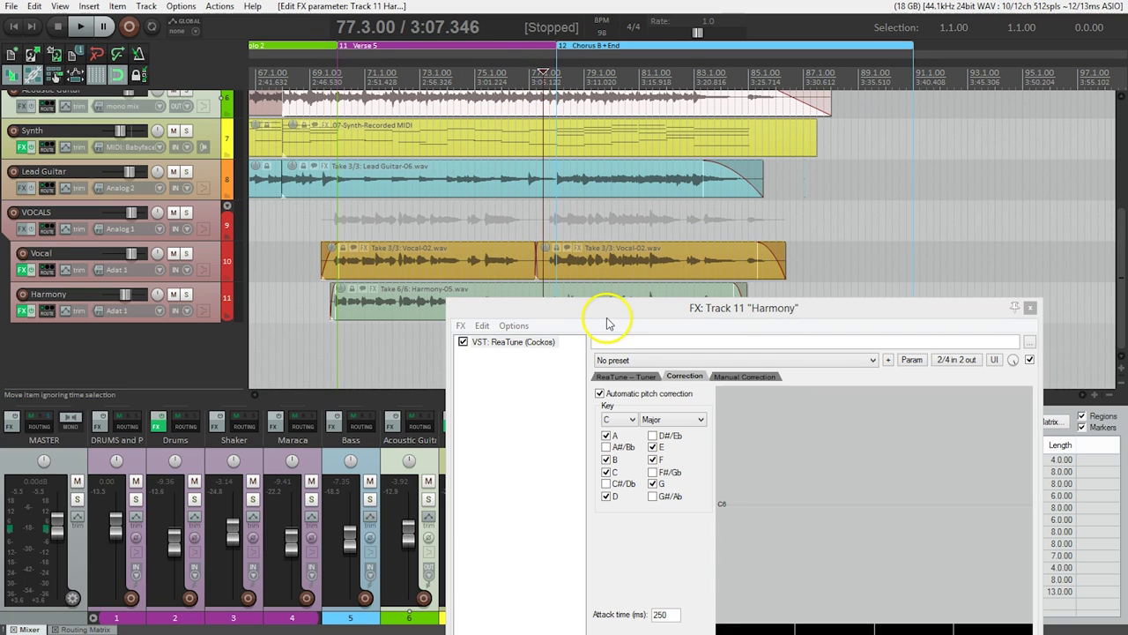
left_click_drag(607, 315, 554, 349)
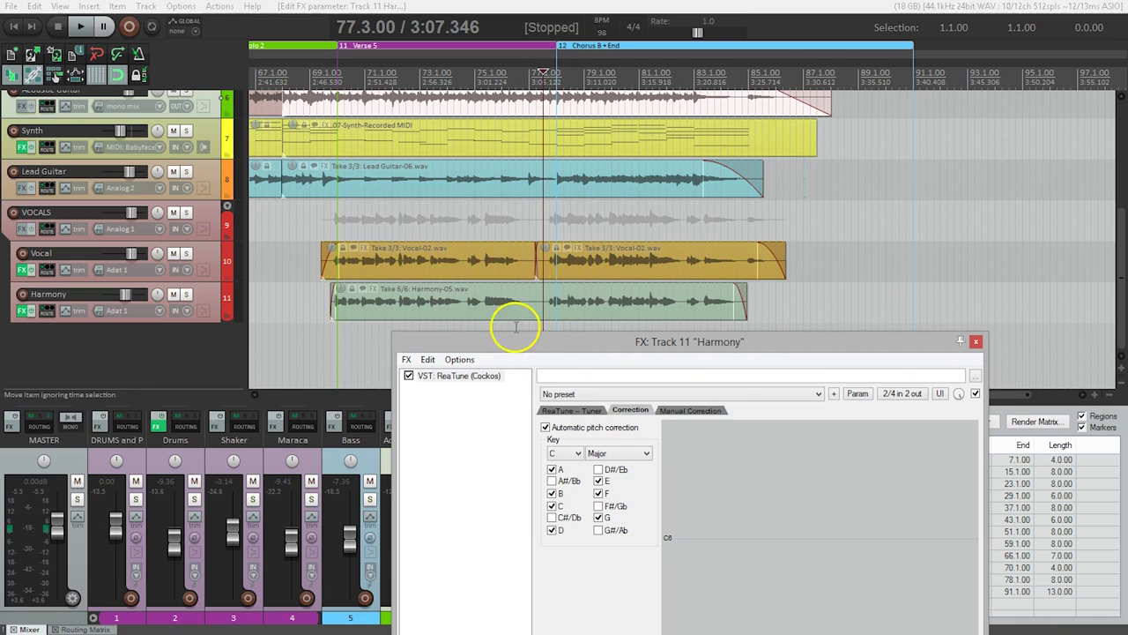
left_click(186, 296)
left_click(402, 321)
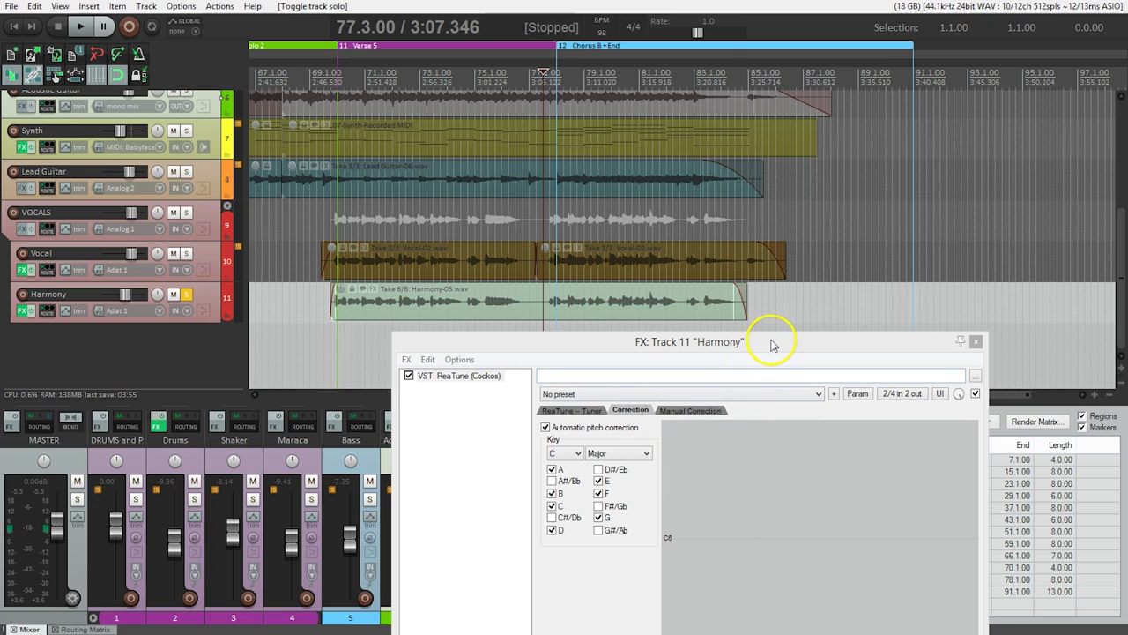
Step: Play the soloed Harmony from 77.3.00 and set ReaTune's attack time from 250 to 0 ms
left_click_drag(772, 344, 527, 105)
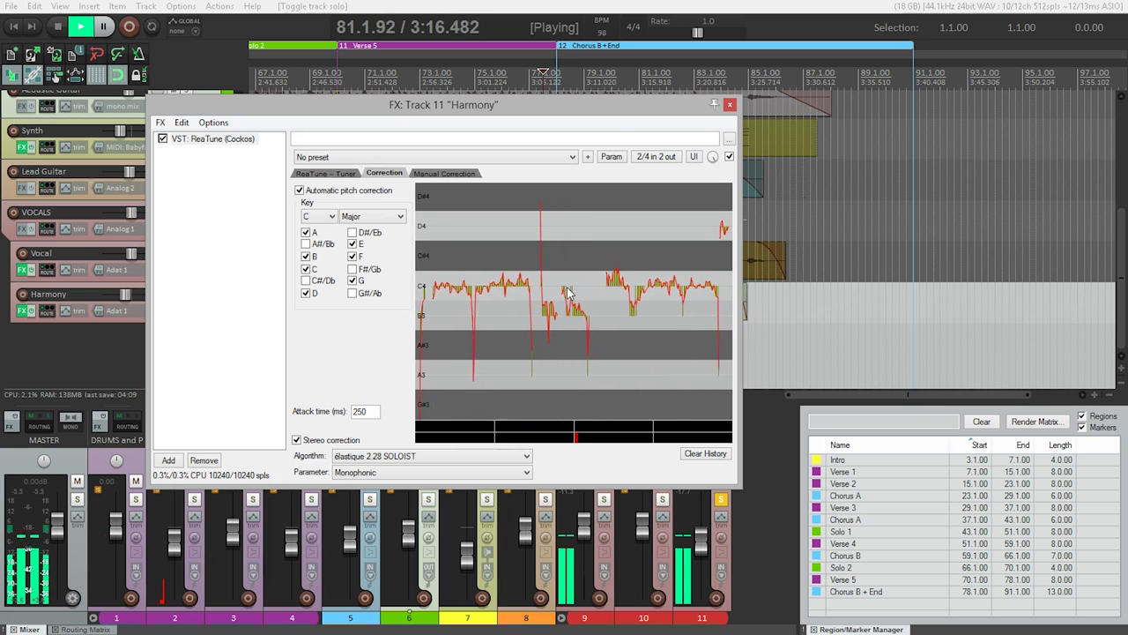
mouse_move(568, 317)
left_mouse_down()
mouse_move(567, 327)
mouse_move(499, 328)
mouse_move(479, 315)
mouse_move(503, 320)
mouse_move(531, 388)
mouse_move(382, 399)
left_mouse_up()
key("space")
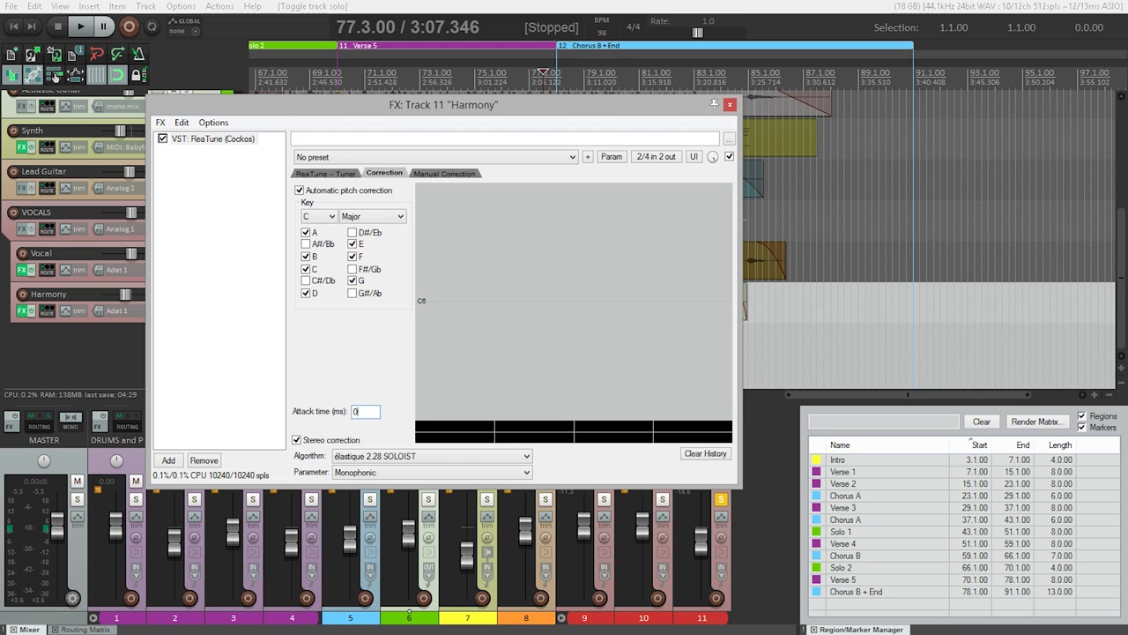
Step: Audition the Harmony at 0 ms attack, then change the attack time to 150 ms
key("space")
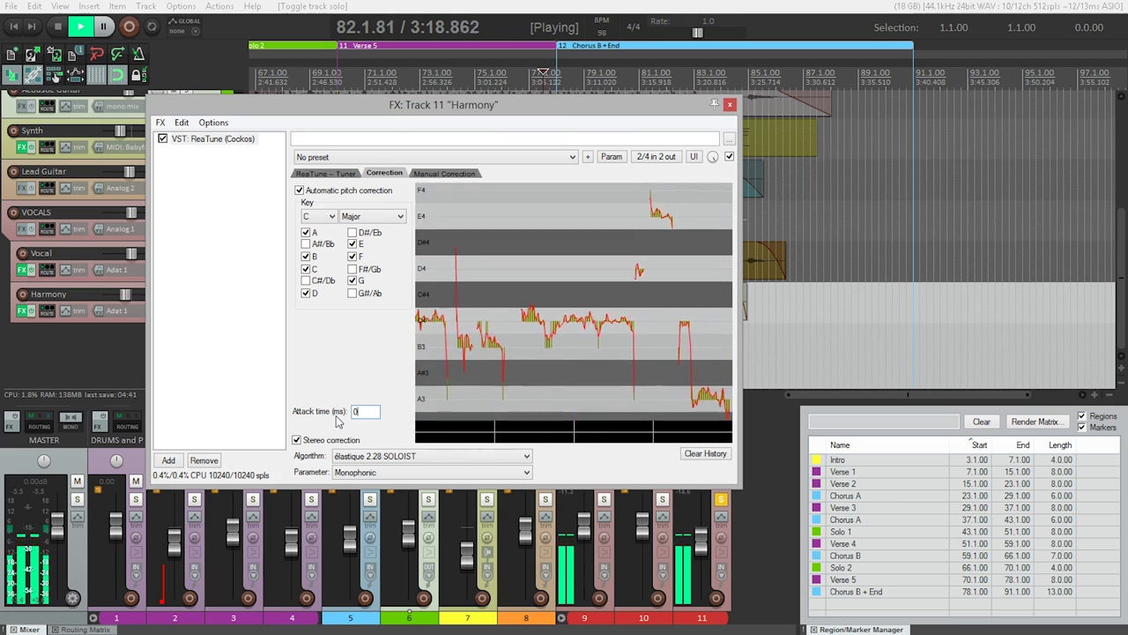
key("space")
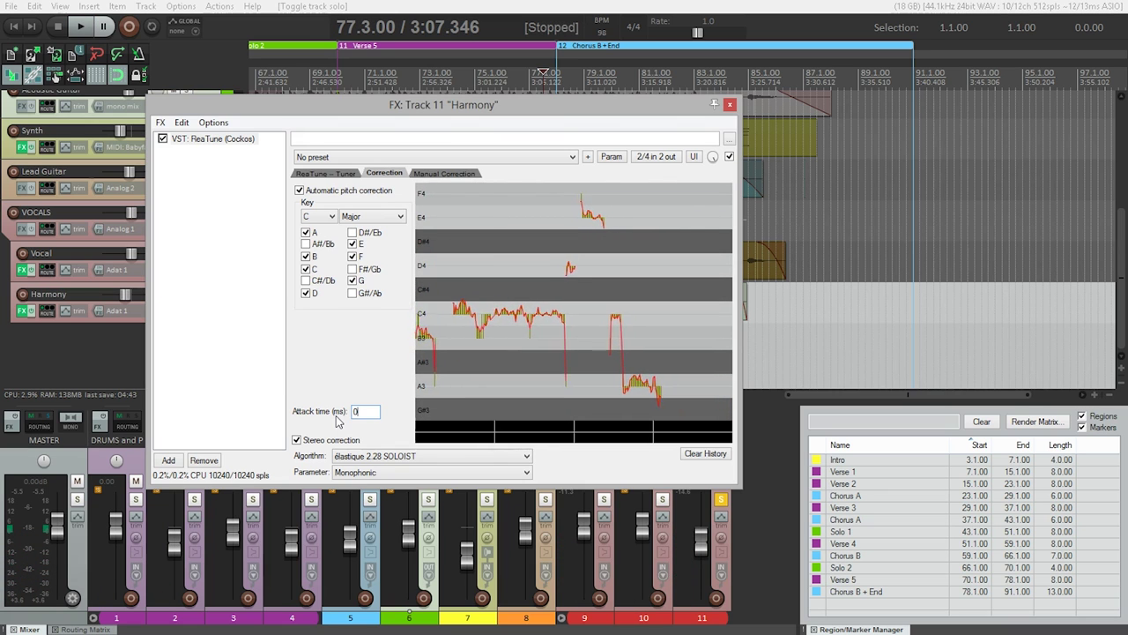
double_click(355, 411)
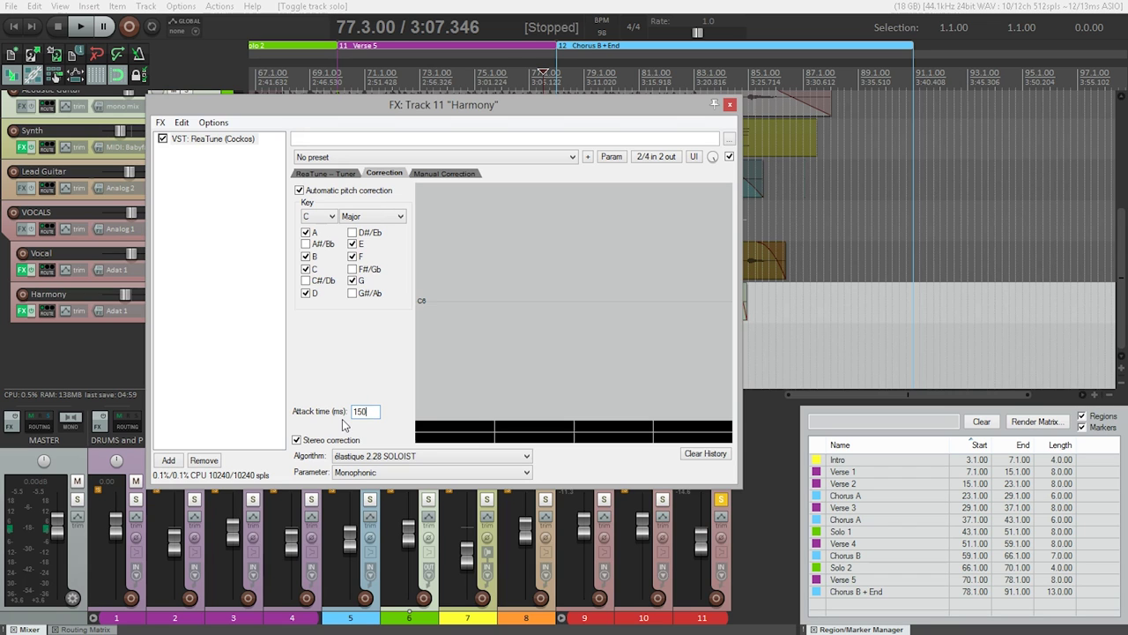
Step: Close the Harmony FX window, unsolo Harmony, and play then stop the full mix from 77.3.00
left_click(730, 104)
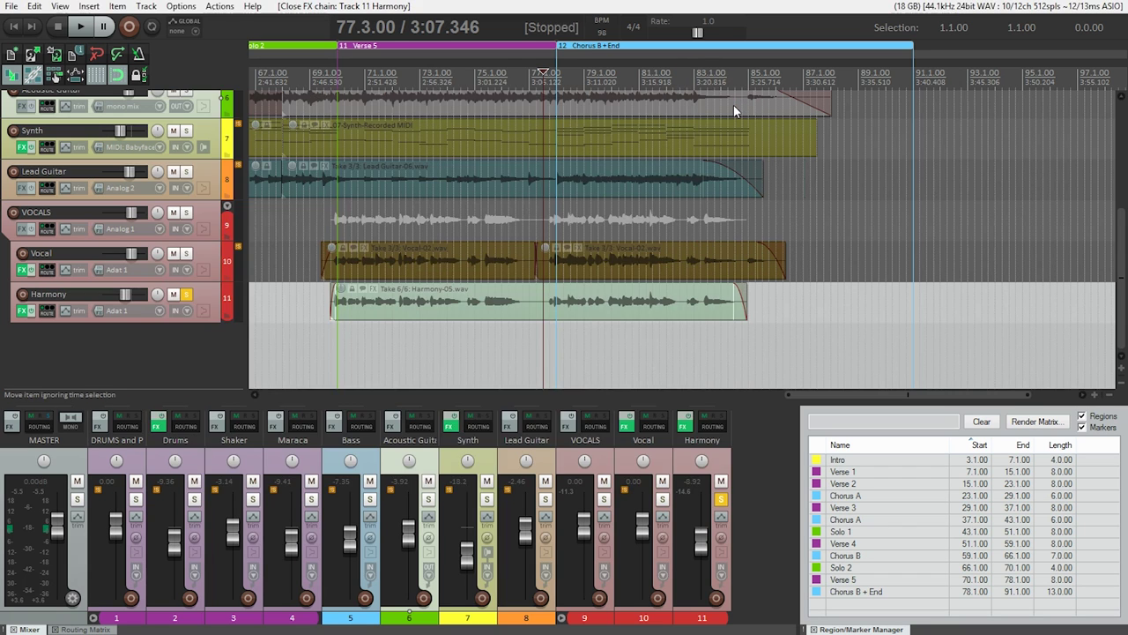
left_click(186, 293)
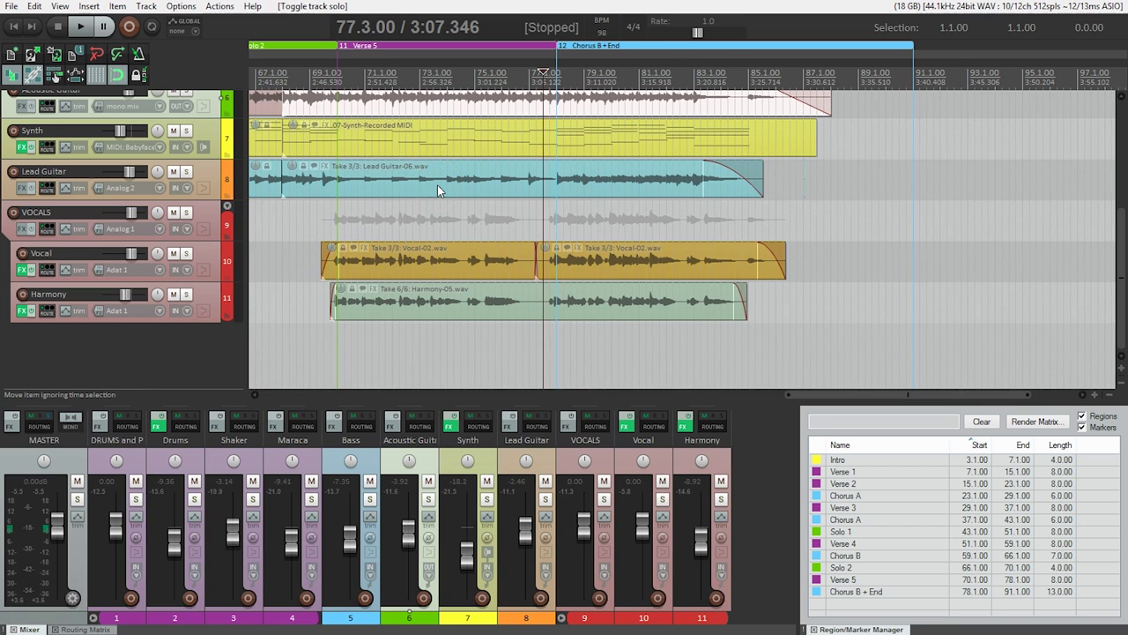
key("space")
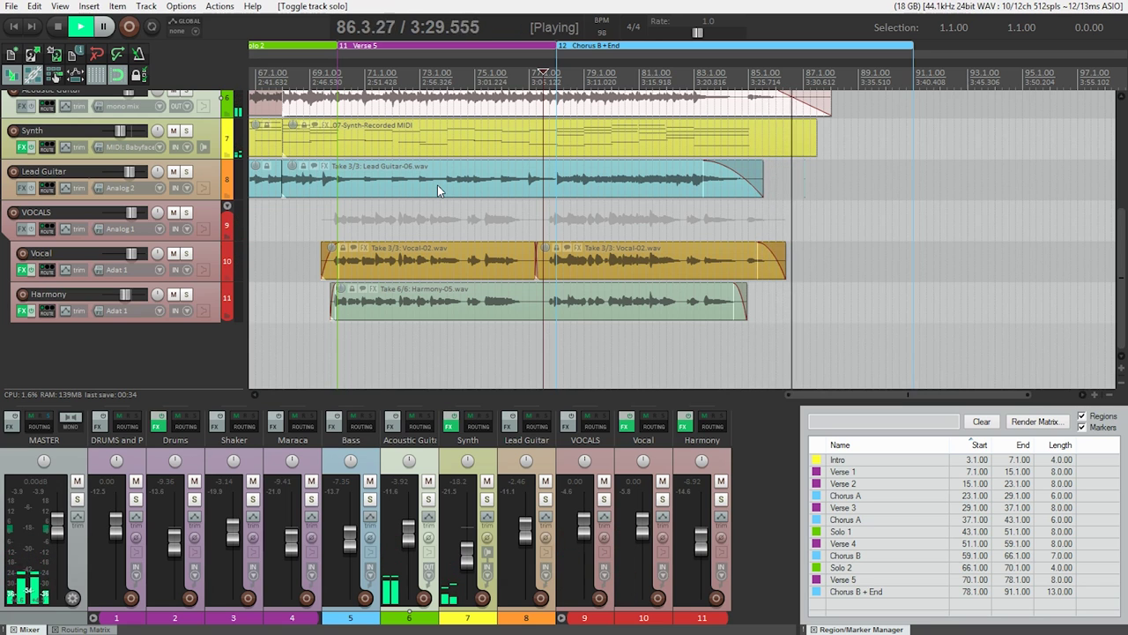
key("space")
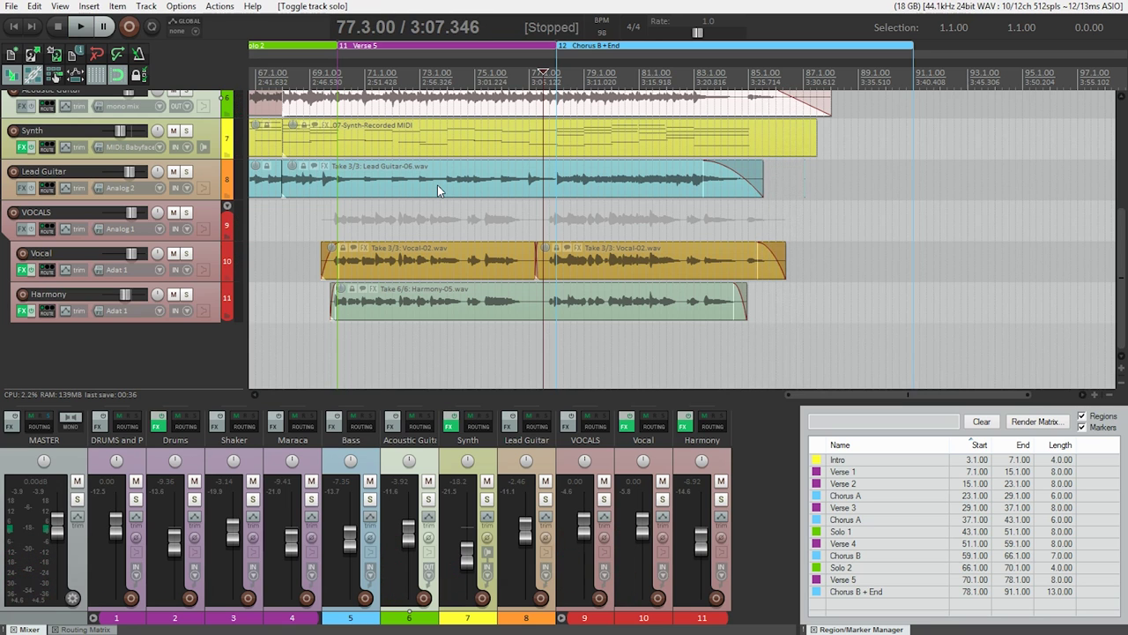